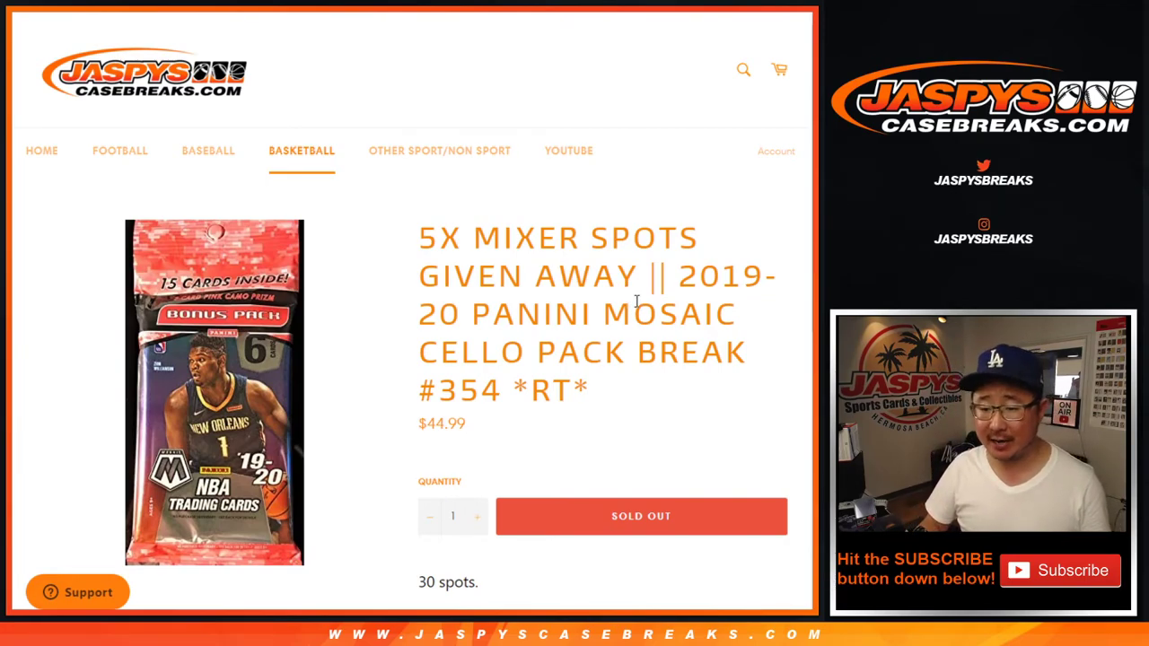
Step: Review the break #354 listing description of 30 spots, briefly highlighting 354 in the title
{"action": "scroll", "coordinate": [656, 342], "scroll_direction": "down", "scroll_amount": 2}
{"action": "scroll", "coordinate": [575, 207], "scroll_direction": "up", "scroll_amount": 1}
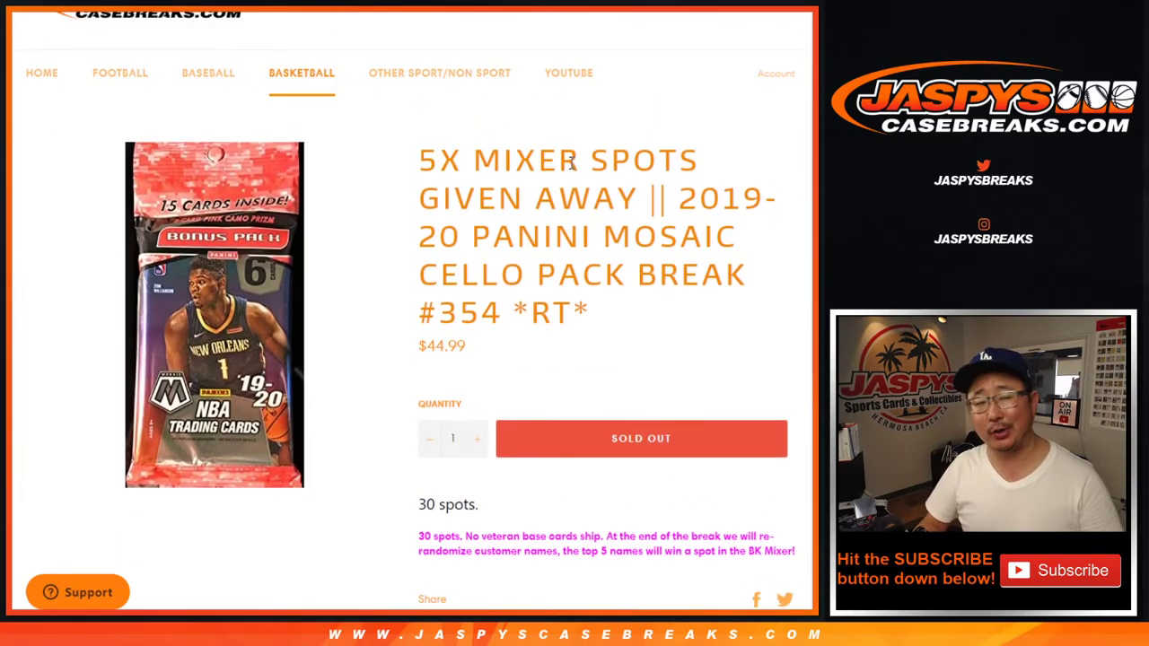
{"action": "double_click", "coordinate": [459, 306]}
{"action": "left_click", "coordinate": [579, 234]}
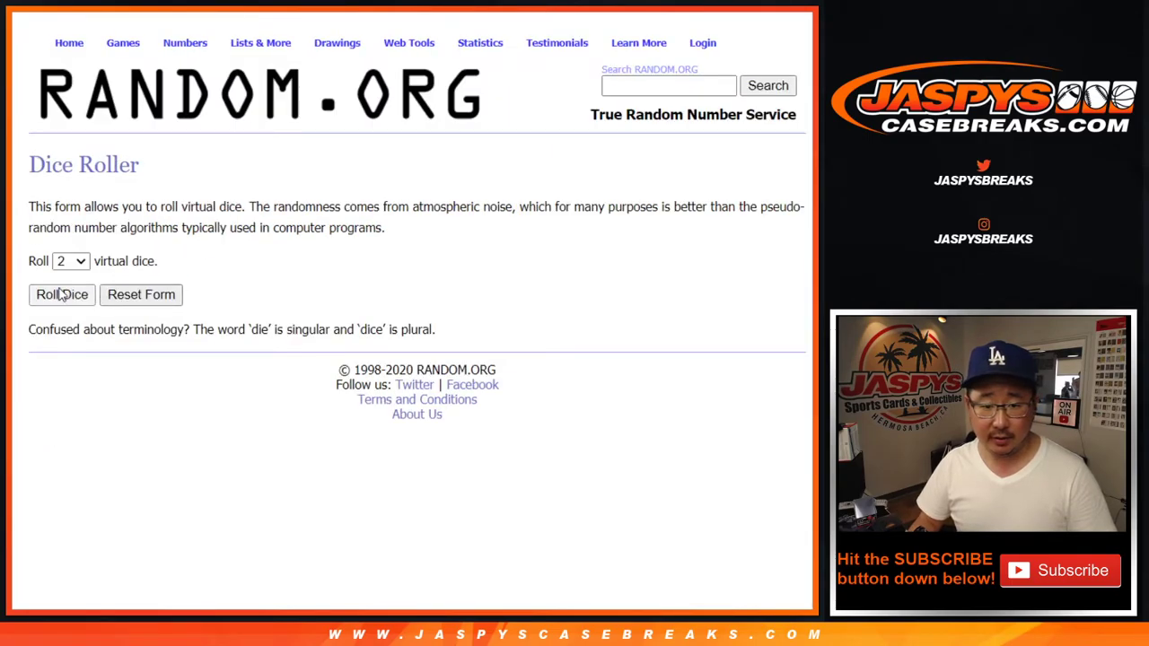
Step: Roll two dice totalling nine and shuffle the 30-name list nine times
{"action": "left_click", "coordinate": [64, 295]}
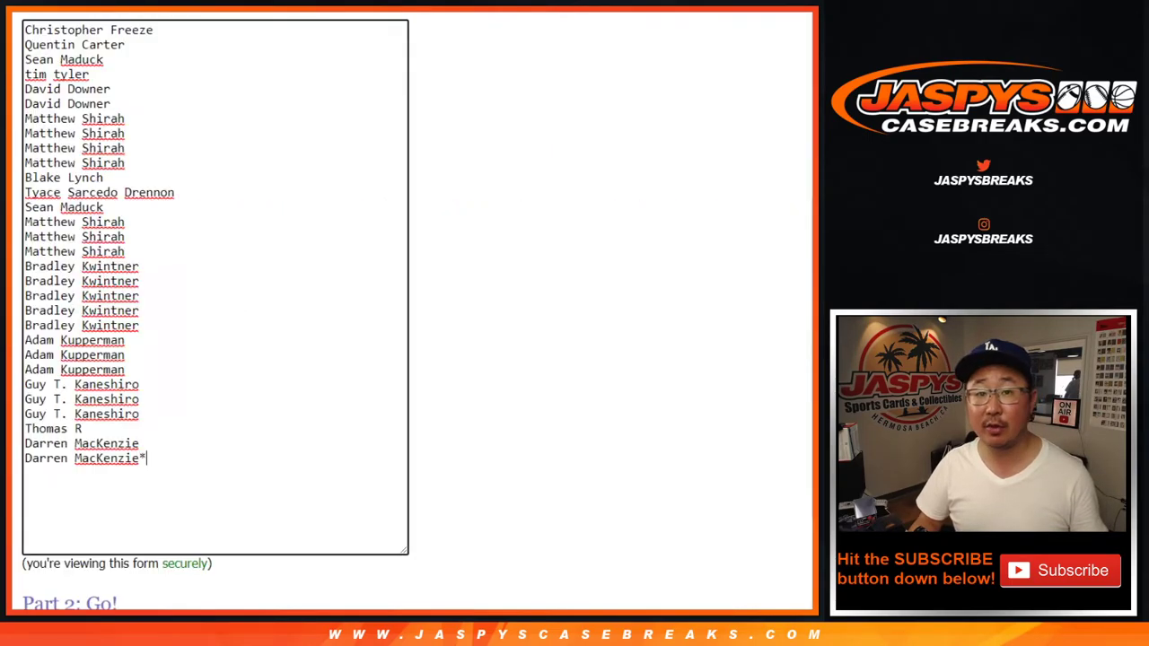
{"action": "scroll", "coordinate": [292, 467], "scroll_direction": "down", "scroll_amount": 2}
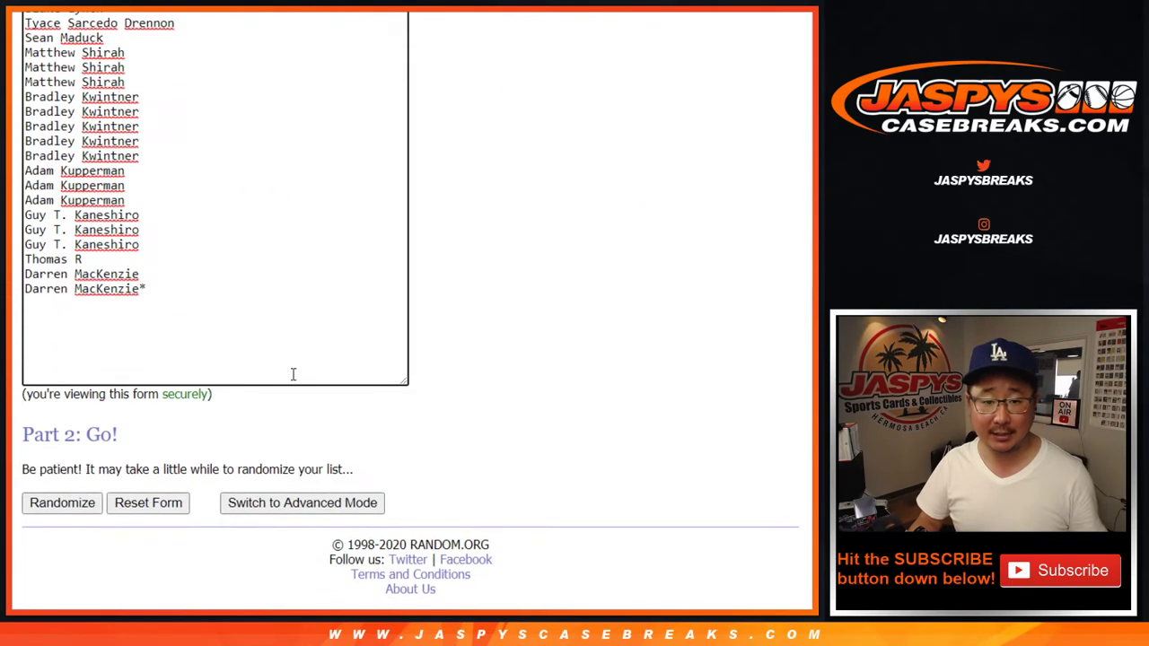
{"action": "left_click", "coordinate": [42, 503]}
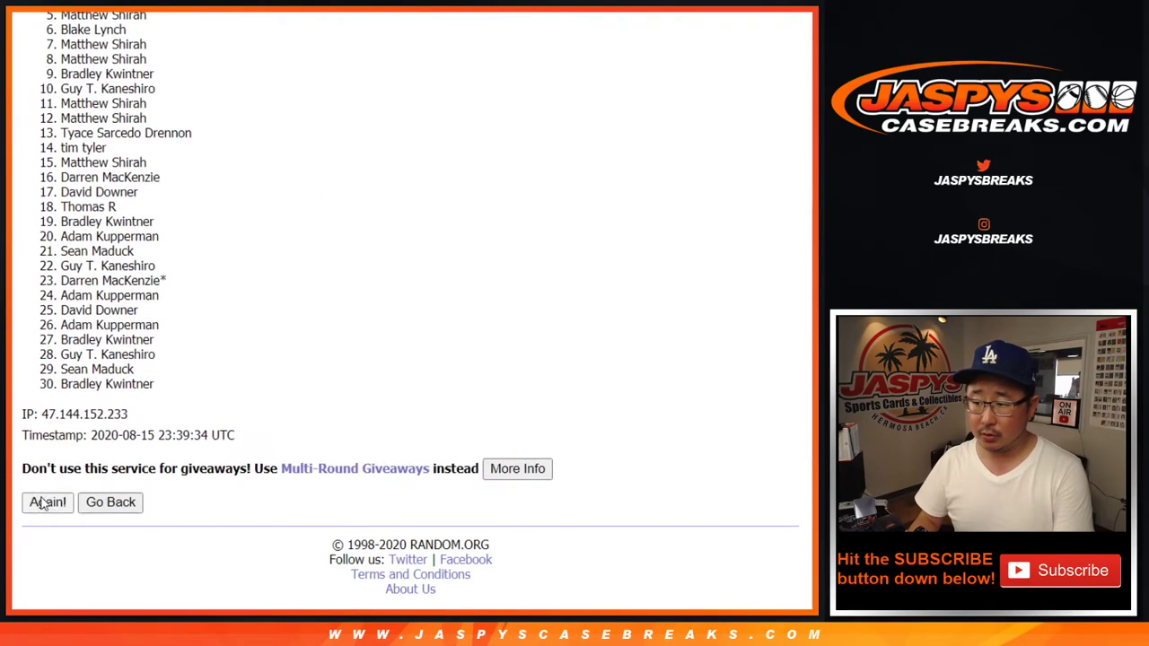
{"action": "left_click", "coordinate": [42, 502]}
{"action": "left_click", "coordinate": [42, 503]}
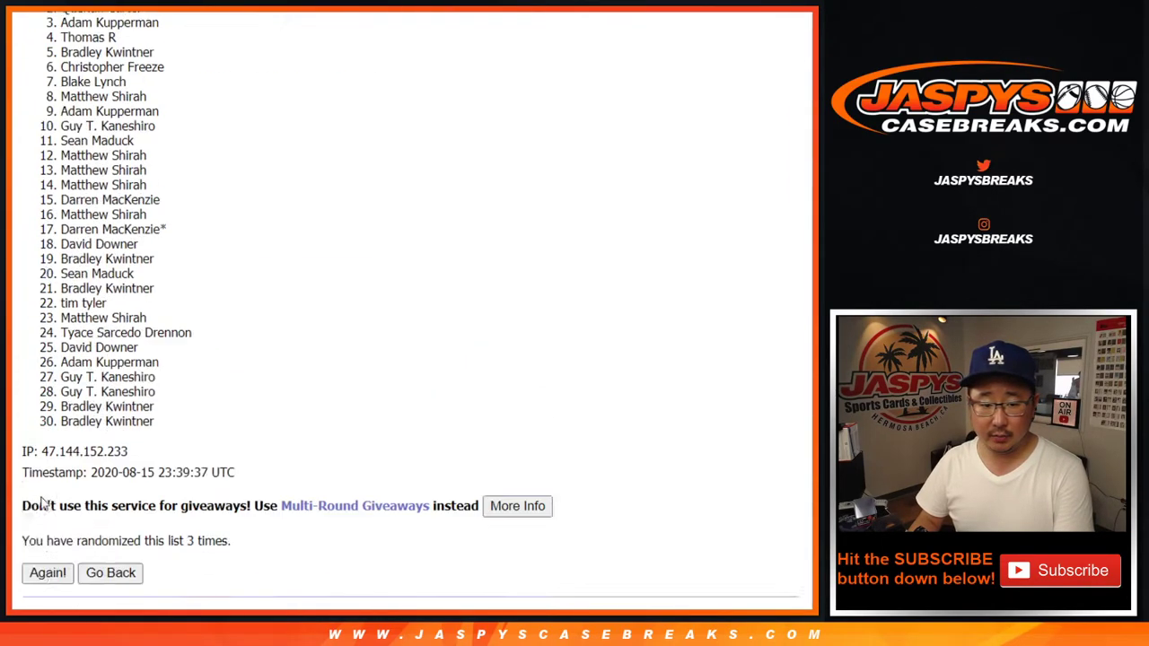
{"action": "left_click", "coordinate": [42, 503]}
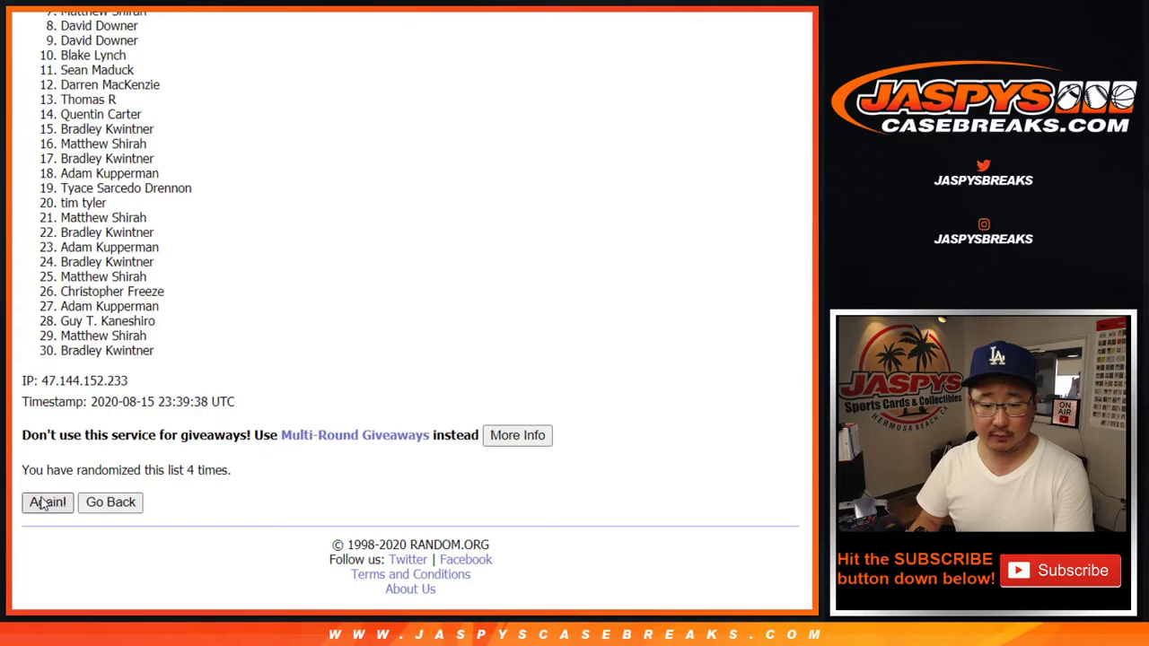
{"action": "left_click", "coordinate": [42, 502]}
{"action": "left_click", "coordinate": [42, 503]}
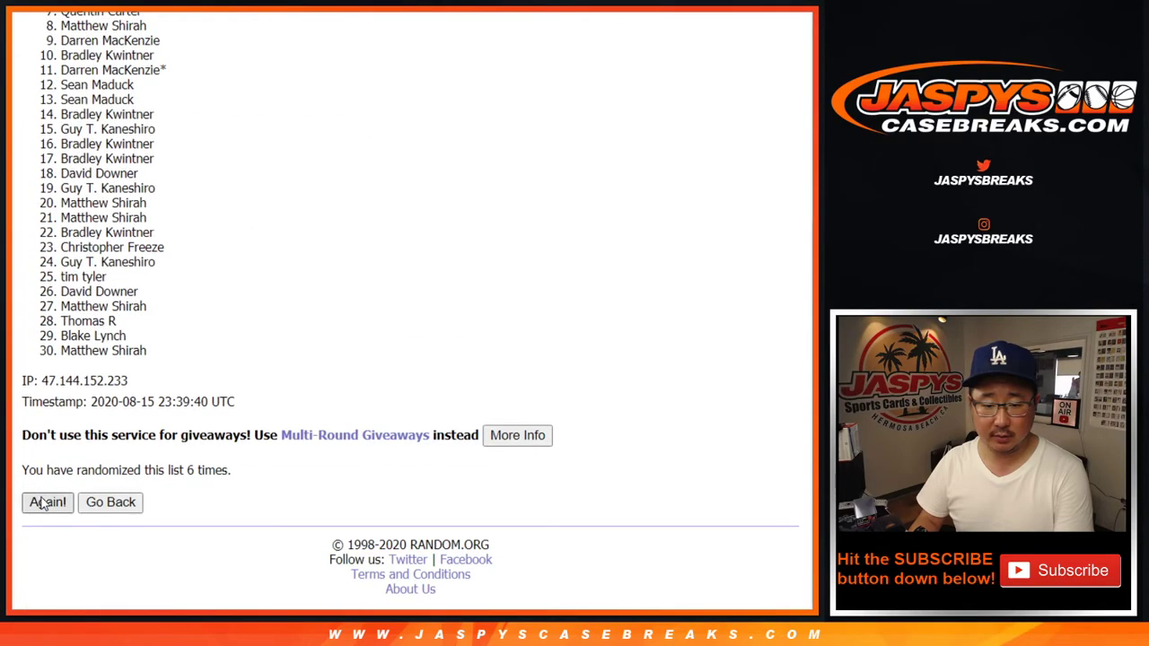
{"action": "left_click", "coordinate": [42, 503]}
{"action": "left_click", "coordinate": [43, 503]}
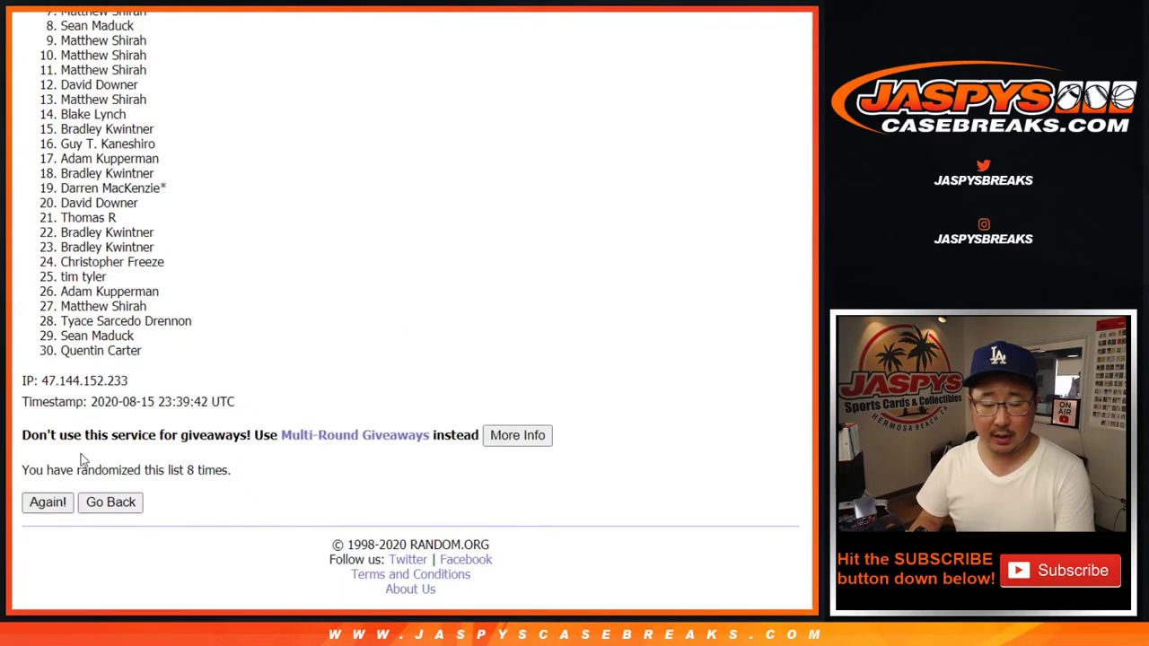
{"action": "left_click", "coordinate": [43, 502]}
Step: Select the final shuffled order of names for copying
{"action": "scroll", "coordinate": [182, 309], "scroll_direction": "up", "scroll_amount": 2}
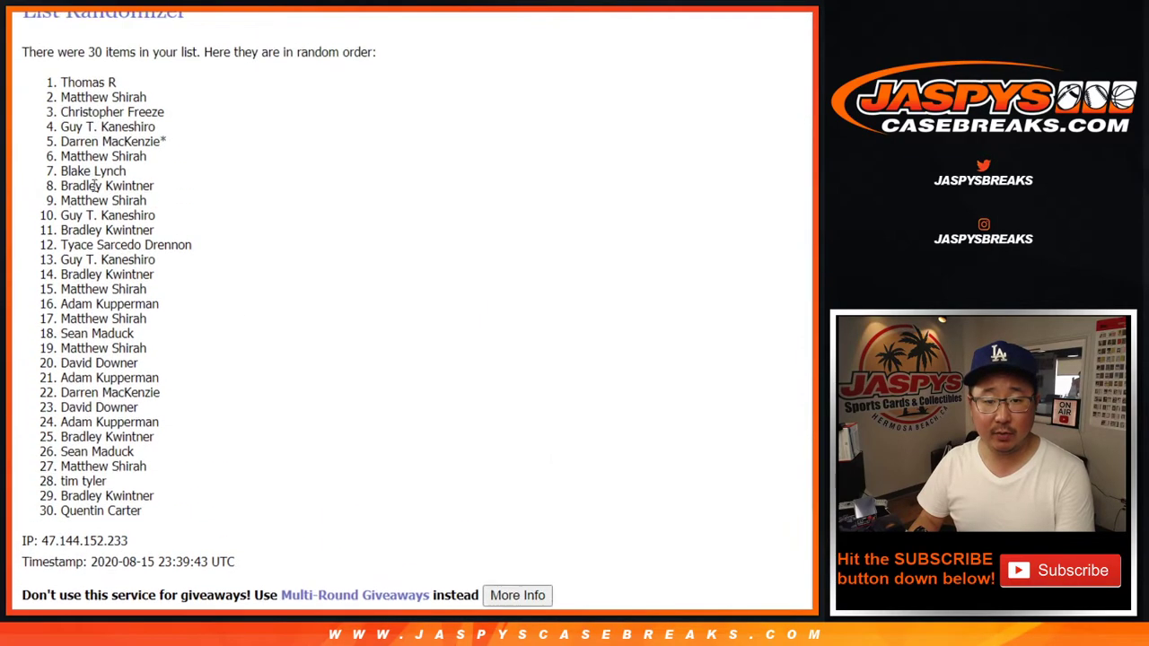
{"action": "scroll", "coordinate": [94, 185], "scroll_direction": "up", "scroll_amount": 2}
{"action": "left_click_drag", "start_coordinate": [60, 154], "coordinate": [154, 590]}
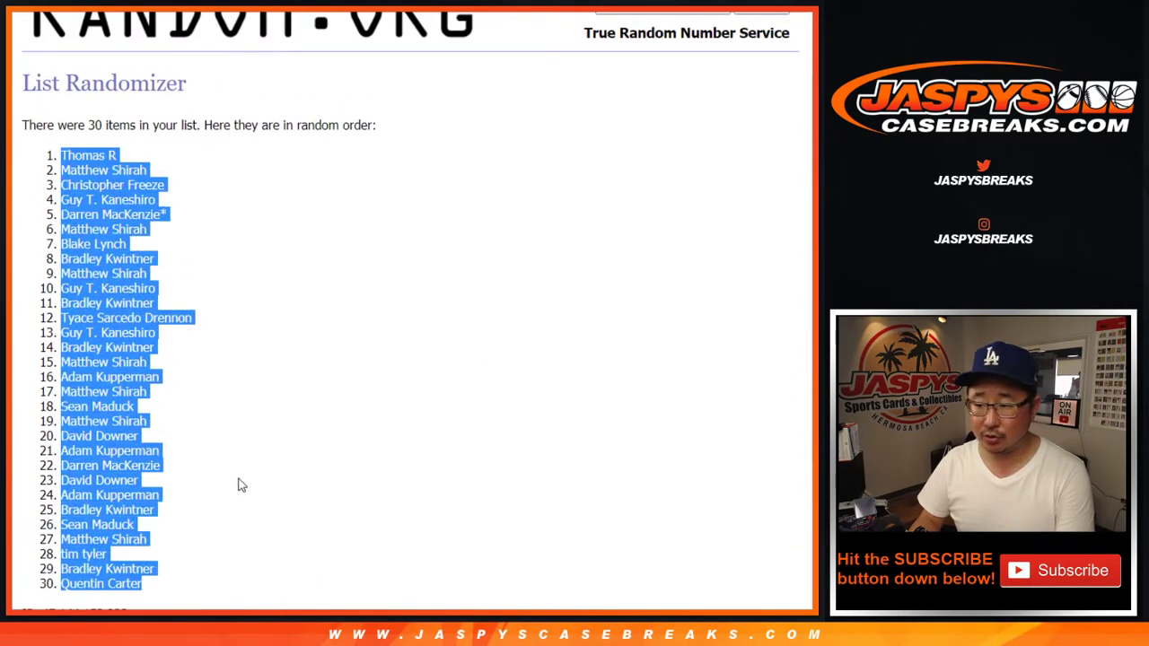
{"action": "scroll", "coordinate": [236, 392], "scroll_direction": "down", "scroll_amount": 2}
{"action": "scroll", "coordinate": [171, 323], "scroll_direction": "down", "scroll_amount": 2}
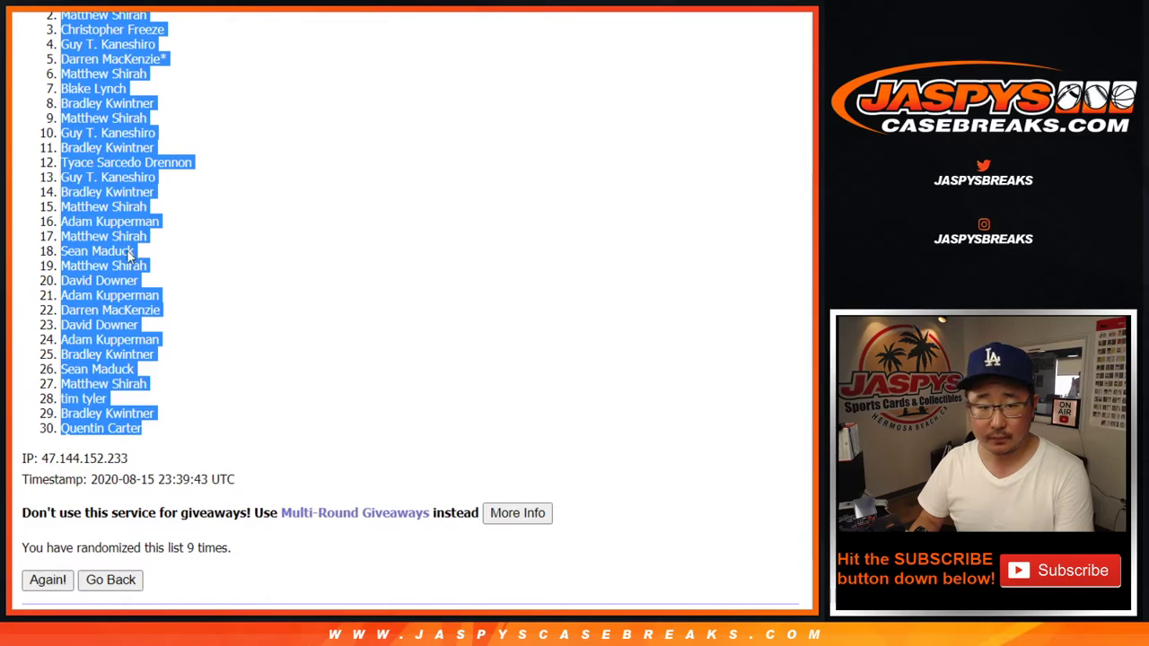
Step: Paste the shuffled names into column A of the sheet starting at A1
{"action": "key", "text": "alt+Tab"}
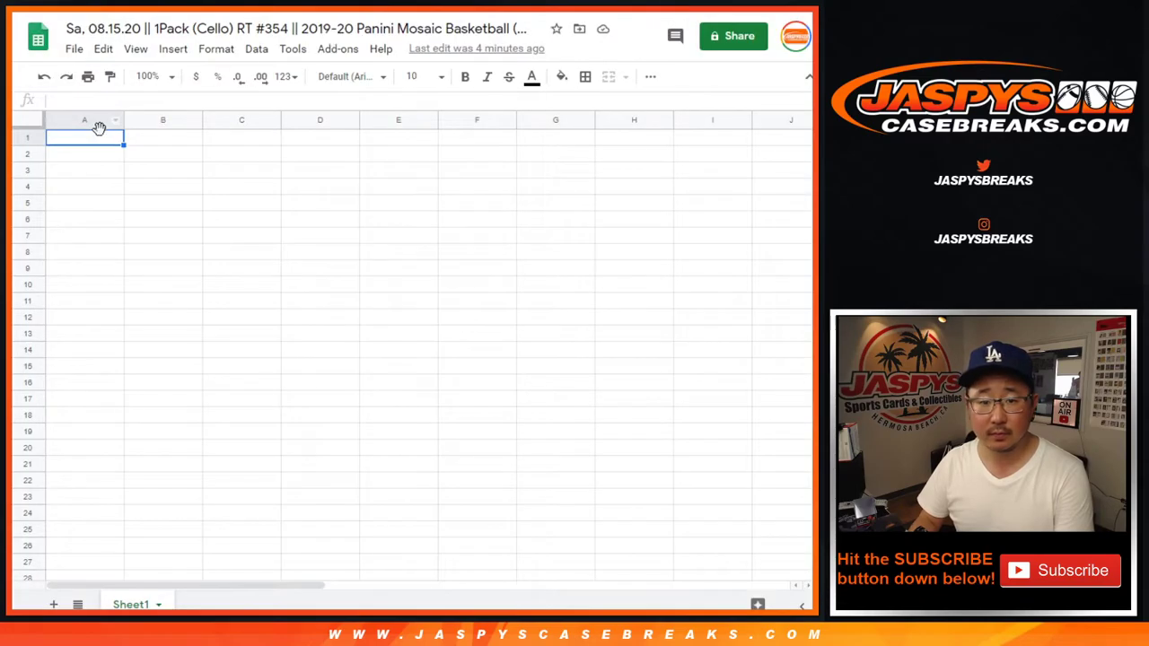
{"action": "right_click", "coordinate": [84, 139]}
{"action": "left_click", "coordinate": [120, 132]}
{"action": "key", "text": "alt+Tab"}
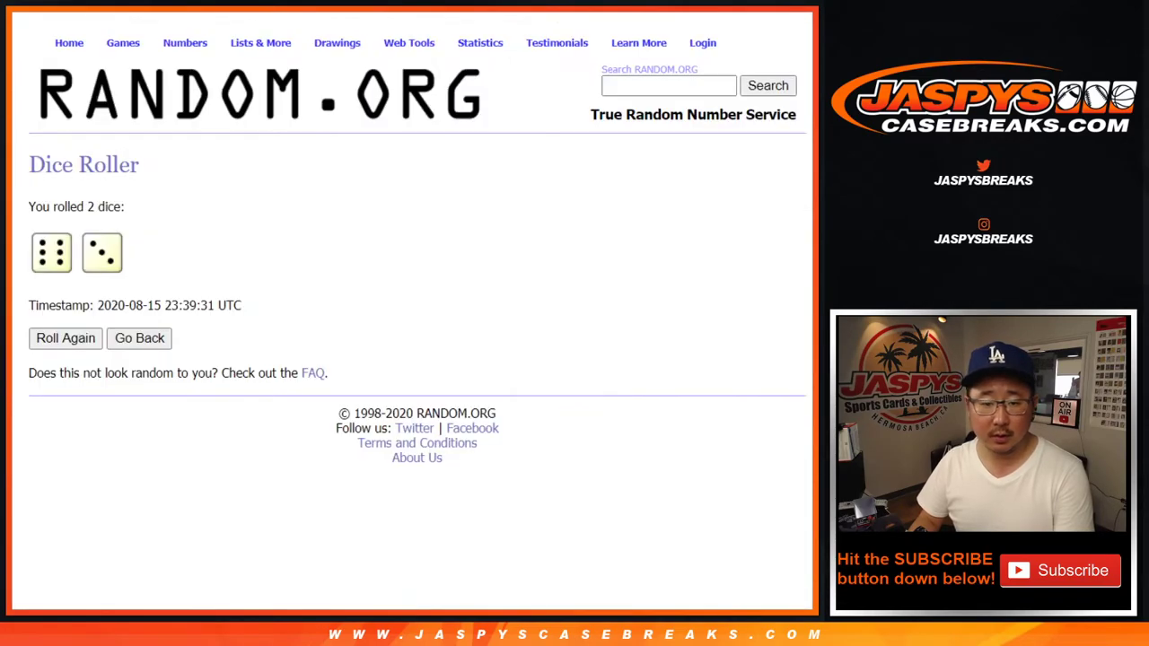
Step: Shuffle the 30 NBA teams nine times and select the final team order
{"action": "key", "text": "alt+Tab"}
{"action": "left_click", "coordinate": [56, 505]}
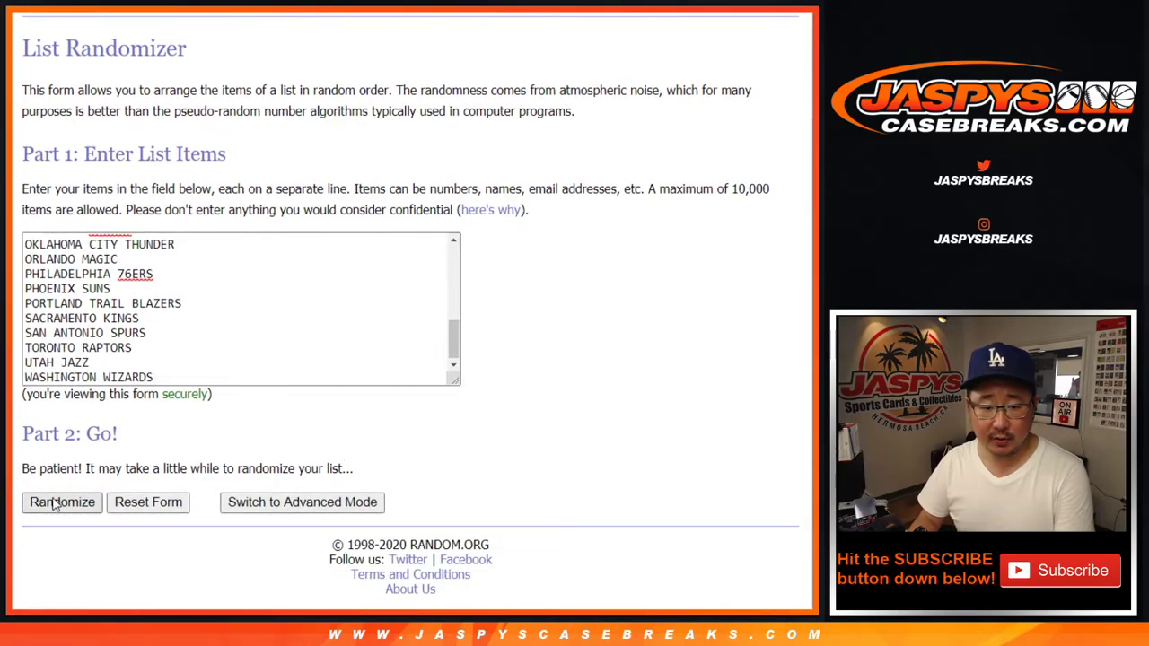
{"action": "left_click", "coordinate": [49, 503]}
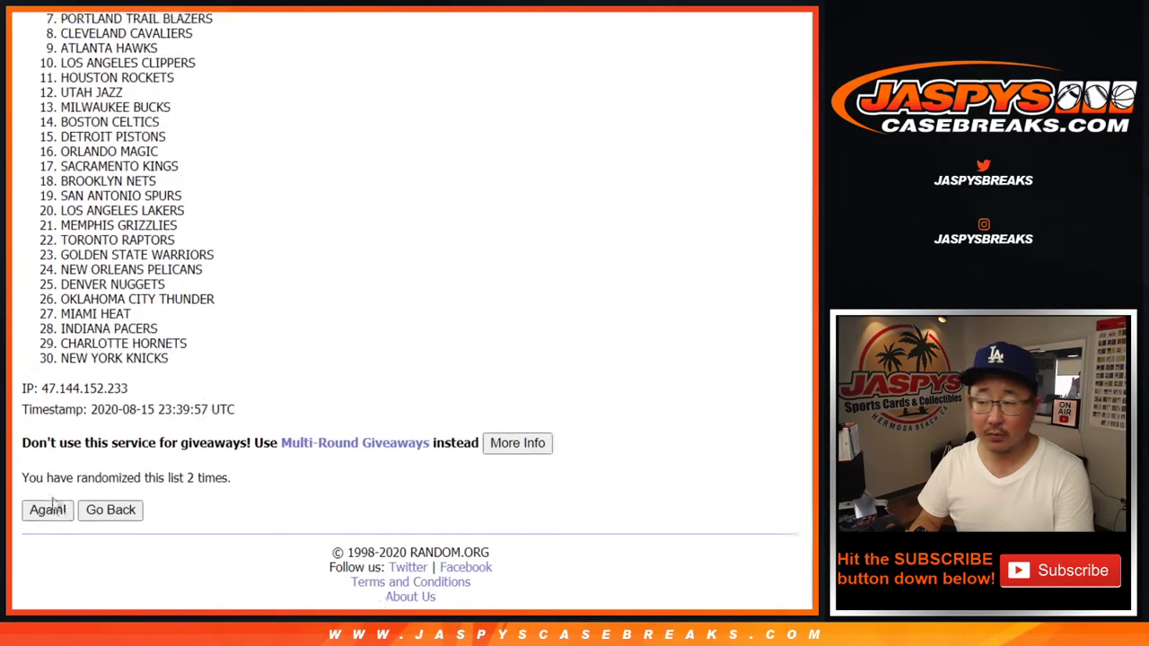
{"action": "left_click", "coordinate": [49, 504]}
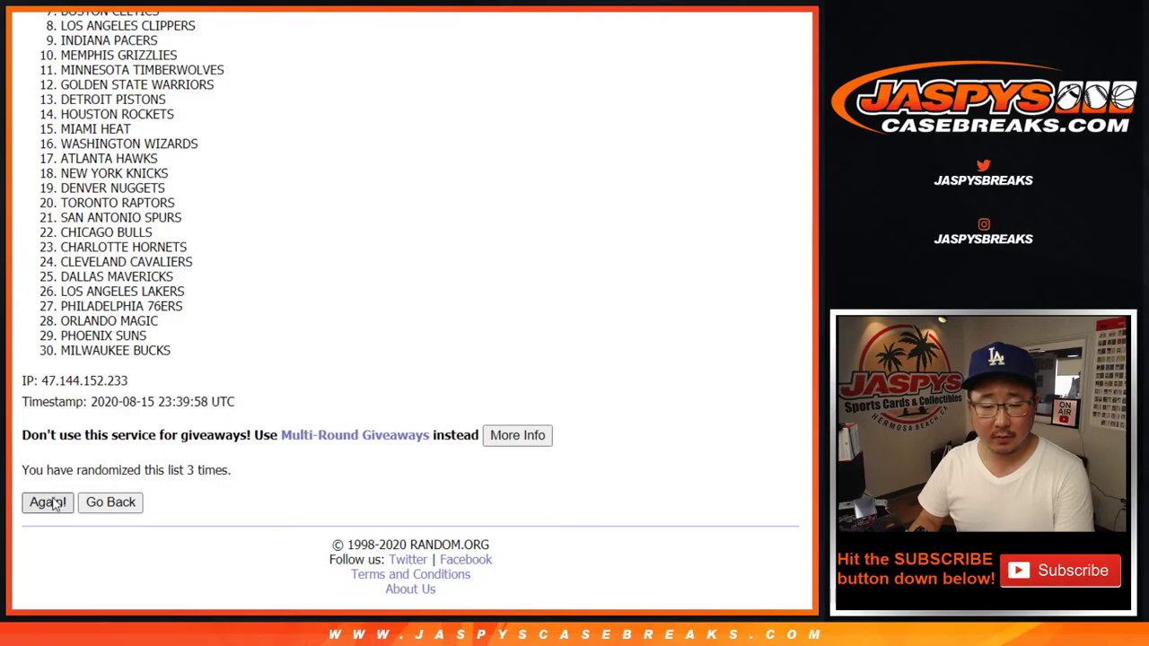
{"action": "left_click", "coordinate": [52, 503]}
{"action": "left_click", "coordinate": [50, 503]}
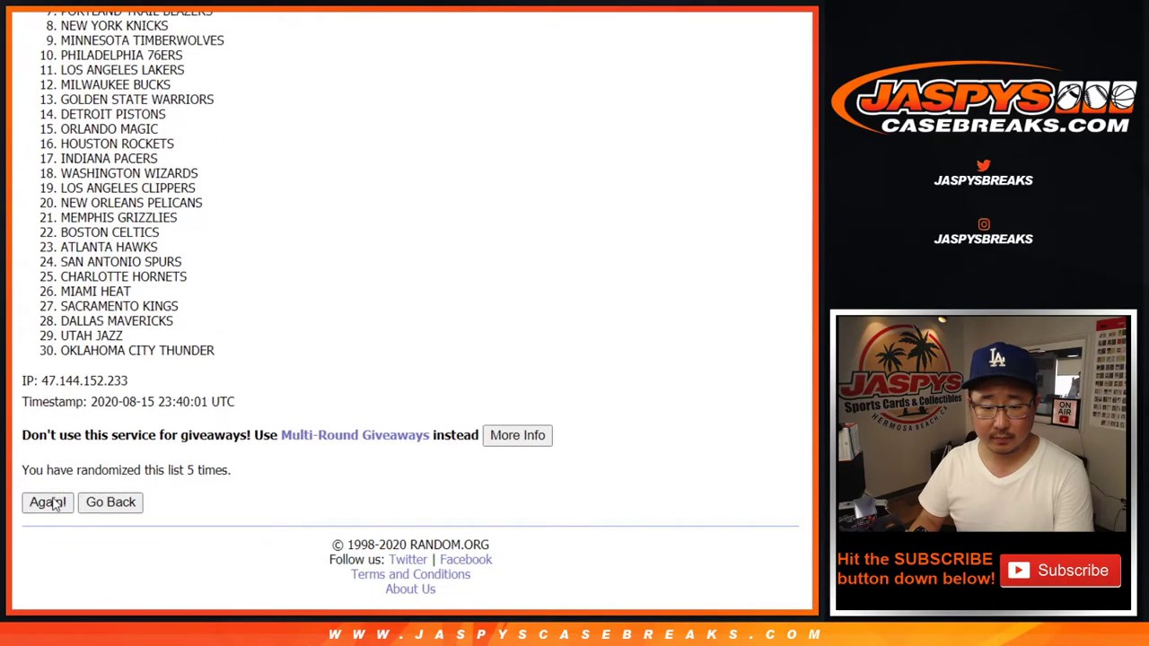
{"action": "left_click", "coordinate": [49, 503]}
{"action": "left_click", "coordinate": [49, 503]}
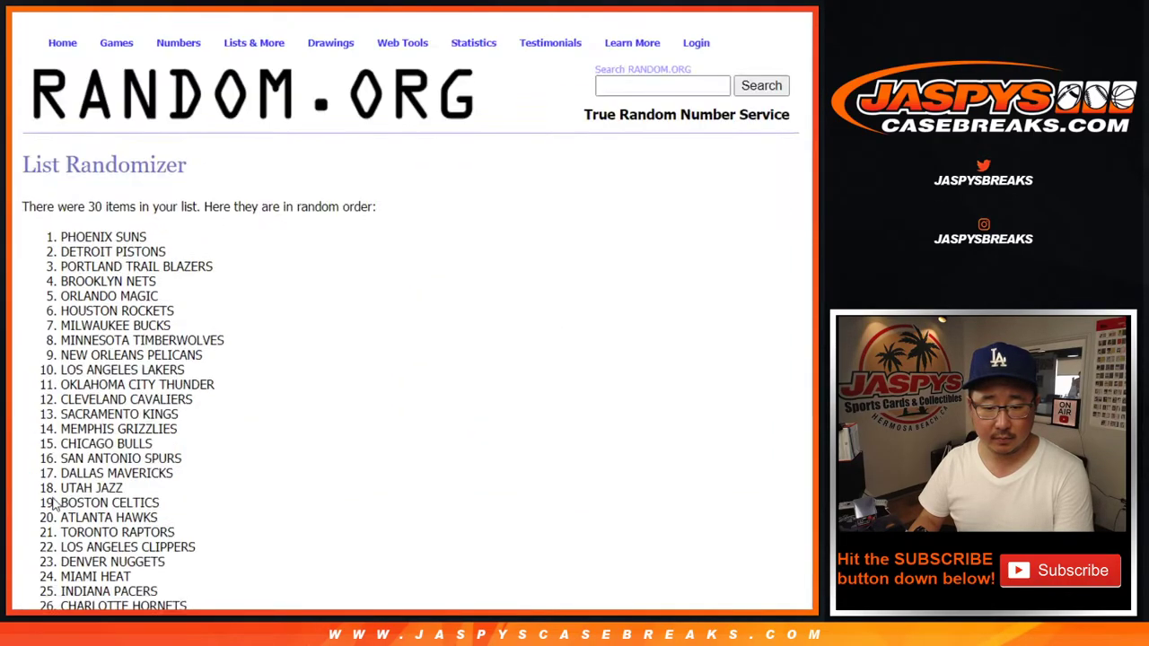
{"action": "left_click", "coordinate": [46, 503]}
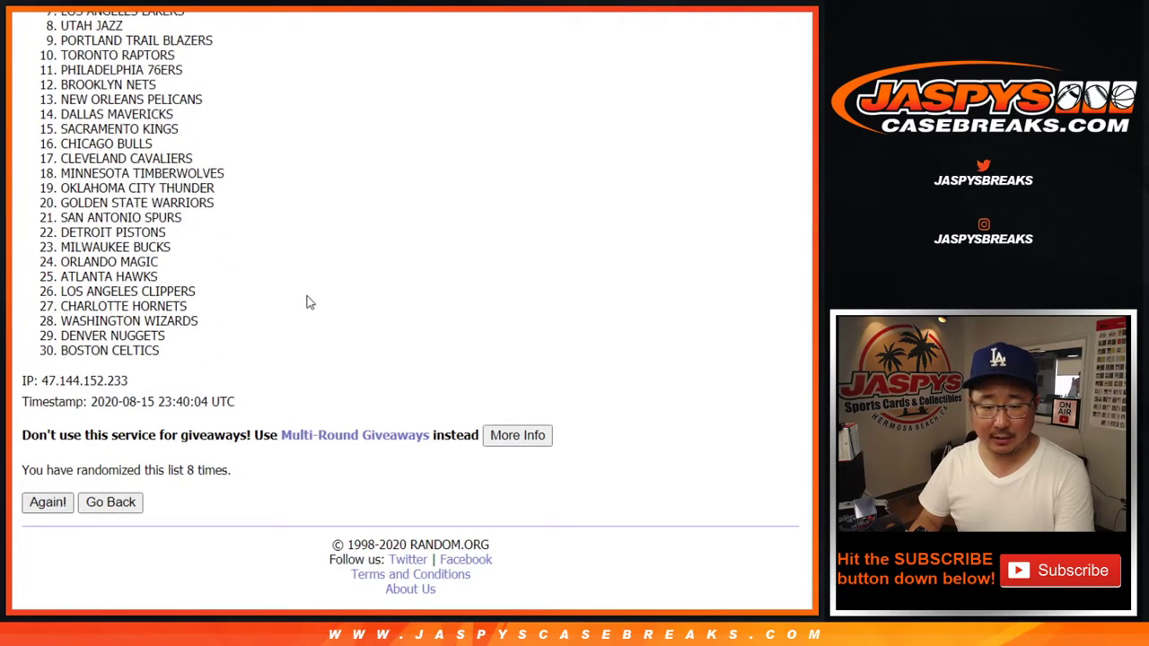
{"action": "key", "text": "F5"}
{"action": "scroll", "coordinate": [78, 199], "scroll_direction": "up", "scroll_amount": 3}
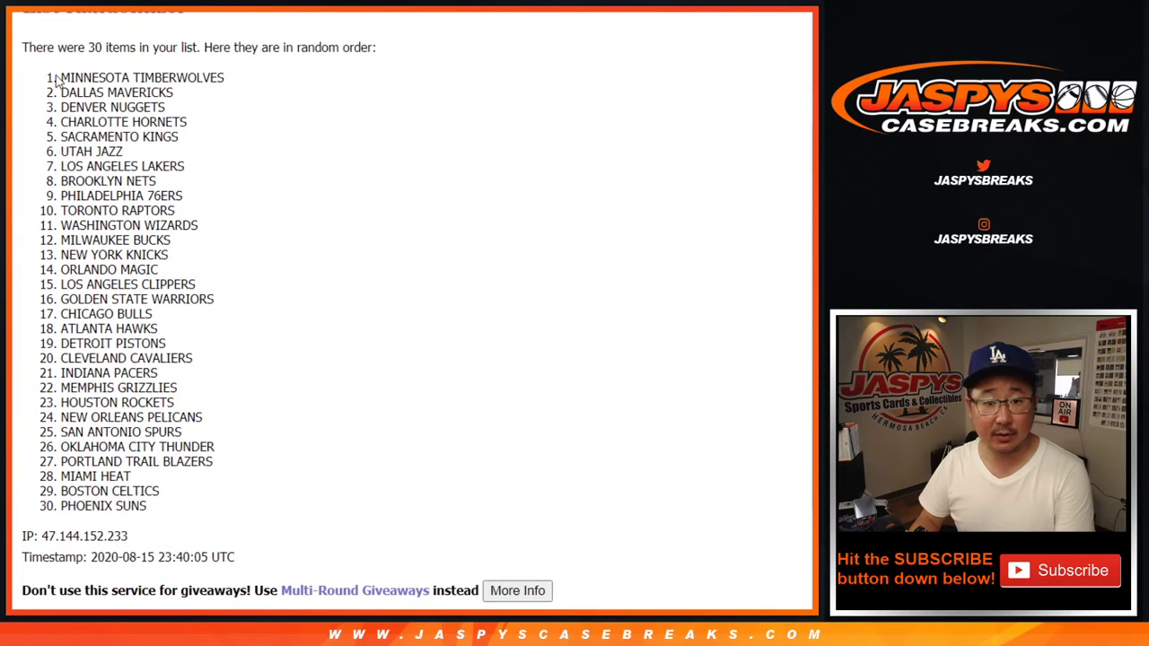
{"action": "left_click_drag", "start_coordinate": [56, 81], "coordinate": [165, 507]}
{"action": "key", "text": "ctrl+c"}
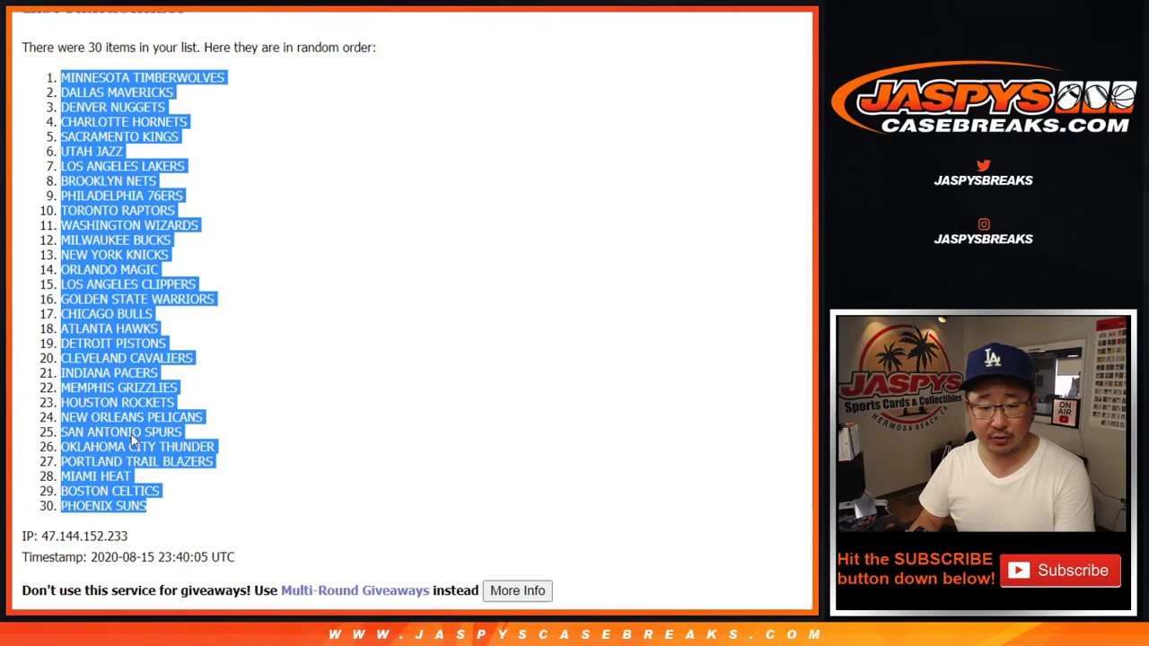
Step: Paste the shuffled teams into column B starting at B1
{"action": "key", "text": "alt+Tab"}
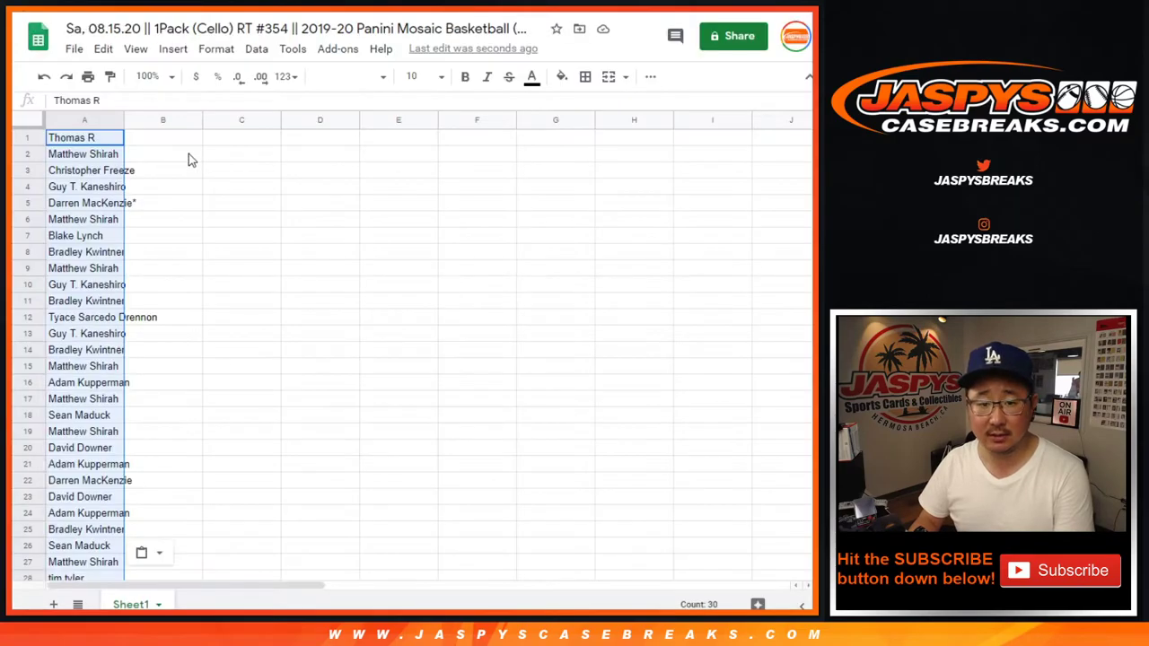
{"action": "left_click", "coordinate": [170, 142]}
{"action": "right_click", "coordinate": [171, 142]}
{"action": "left_click", "coordinate": [200, 120]}
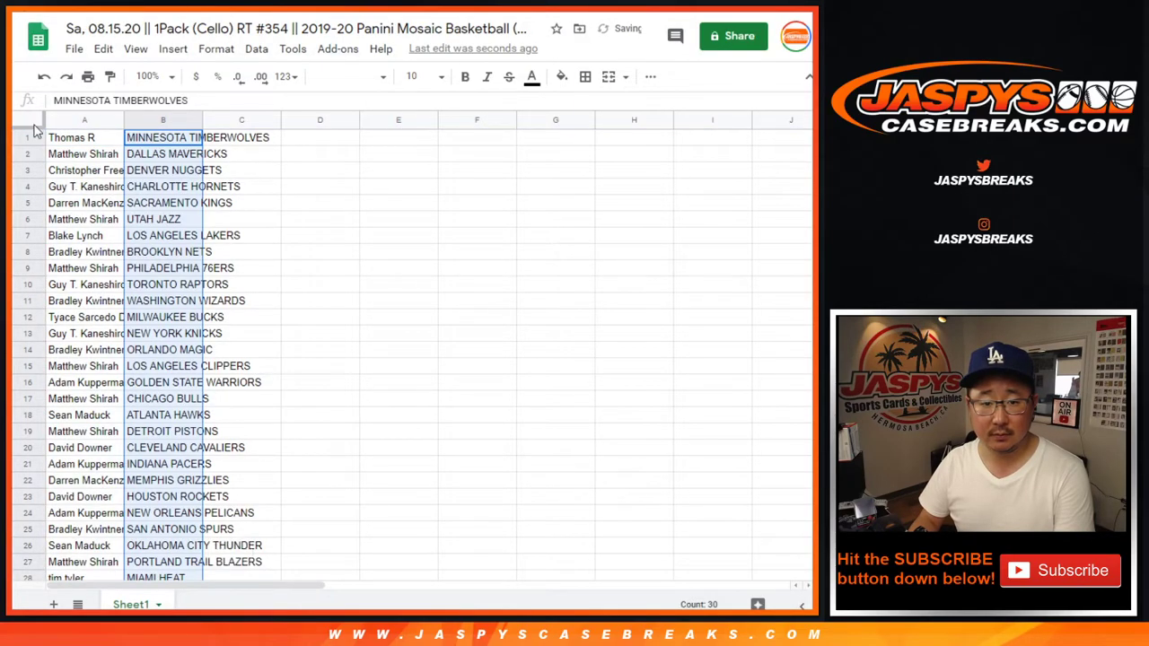
Step: Set the whole sheet's text to Helvetica Neue, size 12
{"action": "left_click", "coordinate": [35, 125]}
{"action": "left_click", "coordinate": [350, 76]}
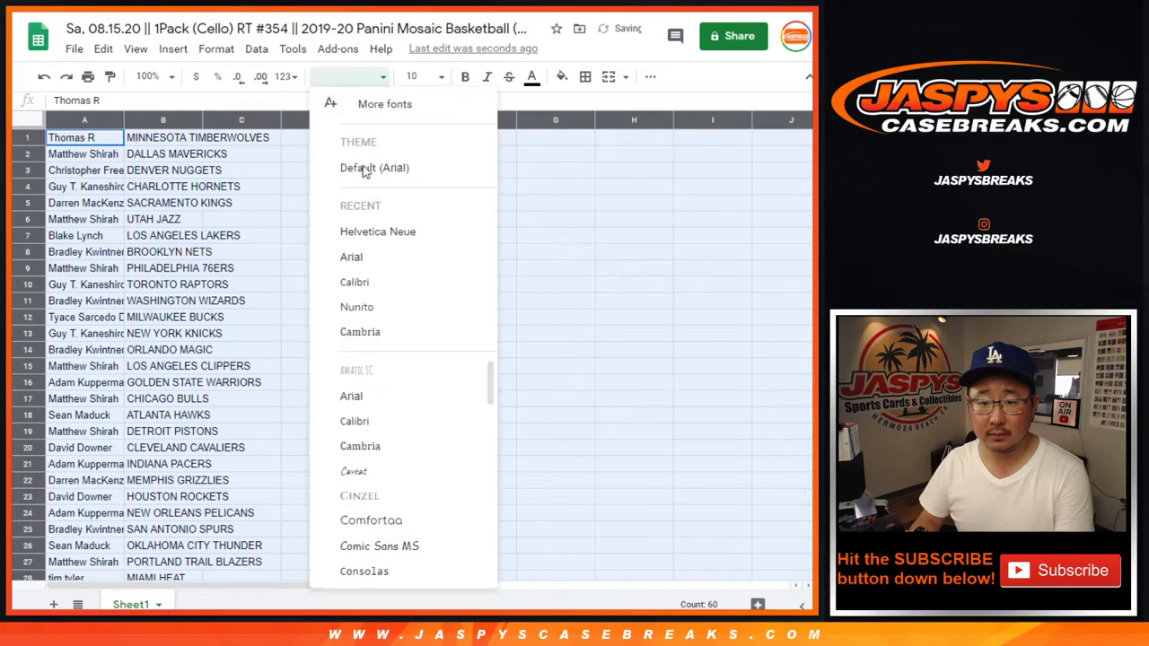
{"action": "left_click", "coordinate": [417, 78]}
{"action": "left_click", "coordinate": [415, 251]}
Step: Zoom the sheet to 125% and select the first 15 name–team pairs
{"action": "left_click", "coordinate": [148, 76]}
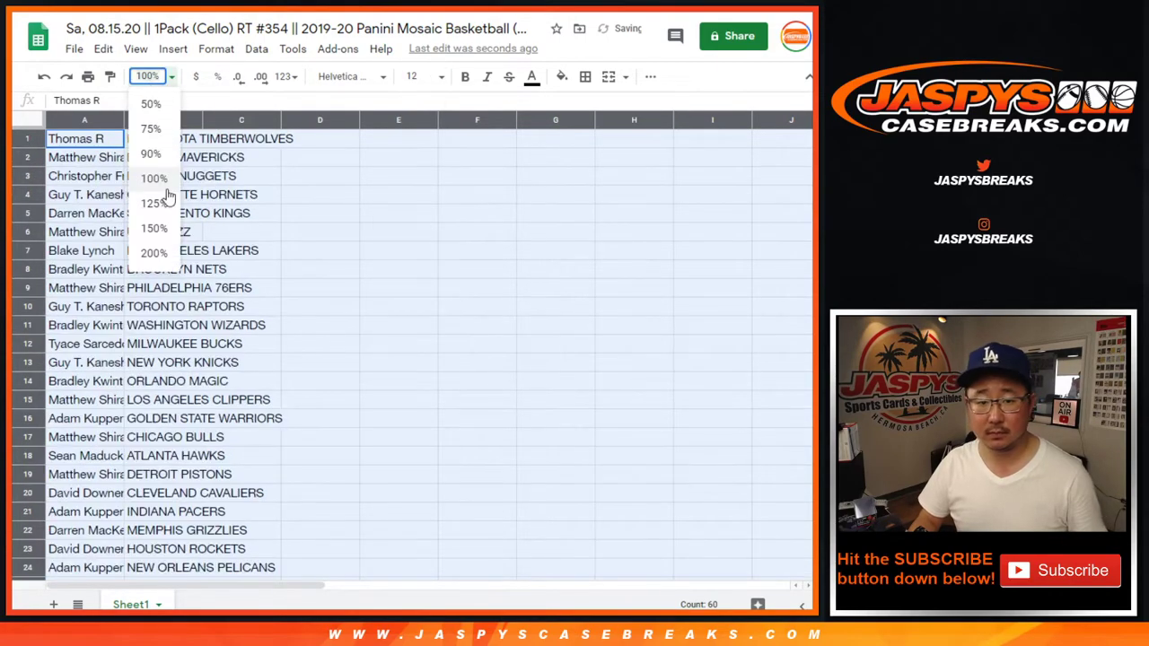
{"action": "left_click", "coordinate": [162, 202]}
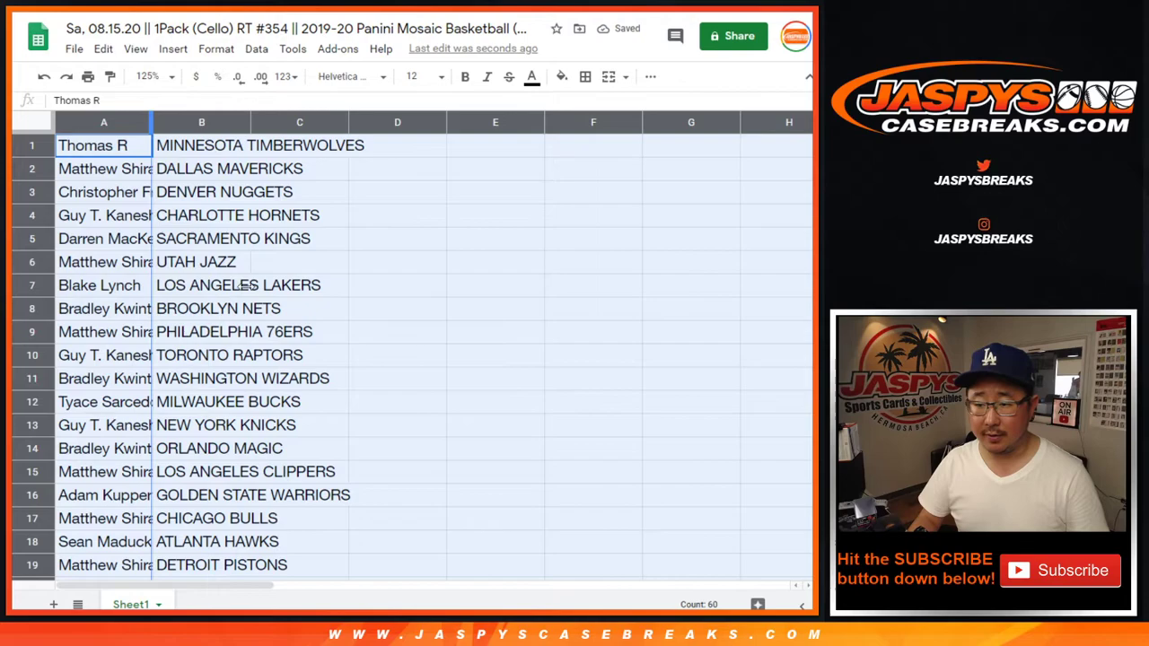
{"action": "left_click", "coordinate": [282, 471], "text": "shift"}
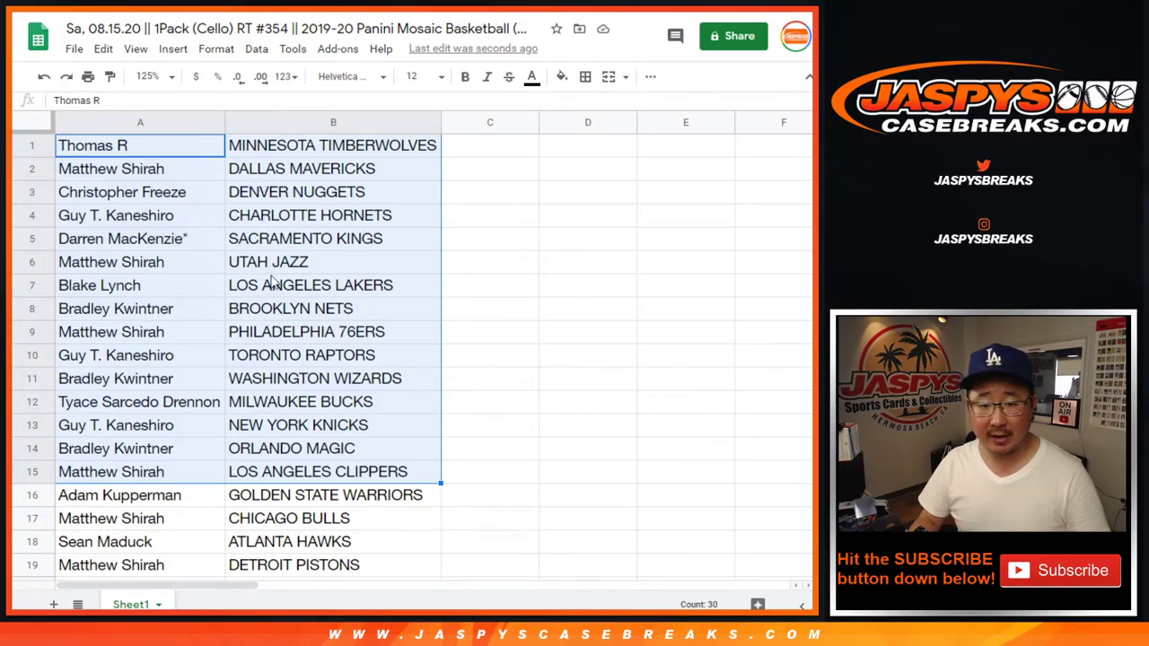
Step: Select the remaining pairs from A16 to B30 to review rows 16–30
{"action": "scroll", "coordinate": [273, 328], "scroll_direction": "down", "scroll_amount": 5}
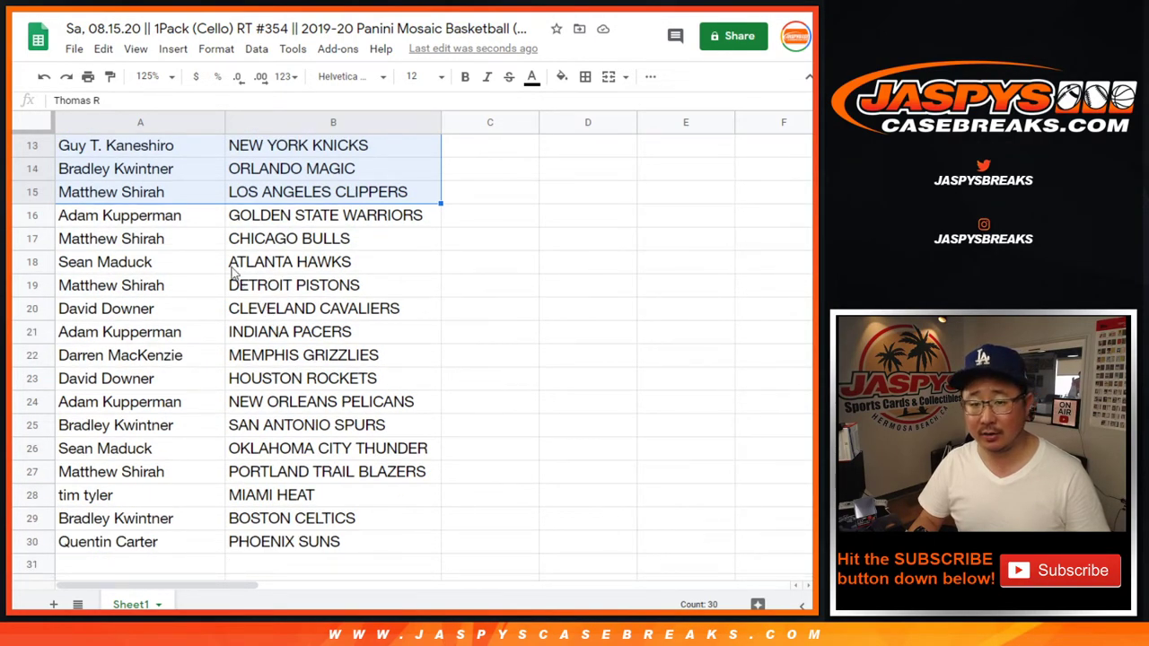
{"action": "left_click", "coordinate": [204, 226]}
{"action": "left_click", "coordinate": [305, 543], "text": "shift"}
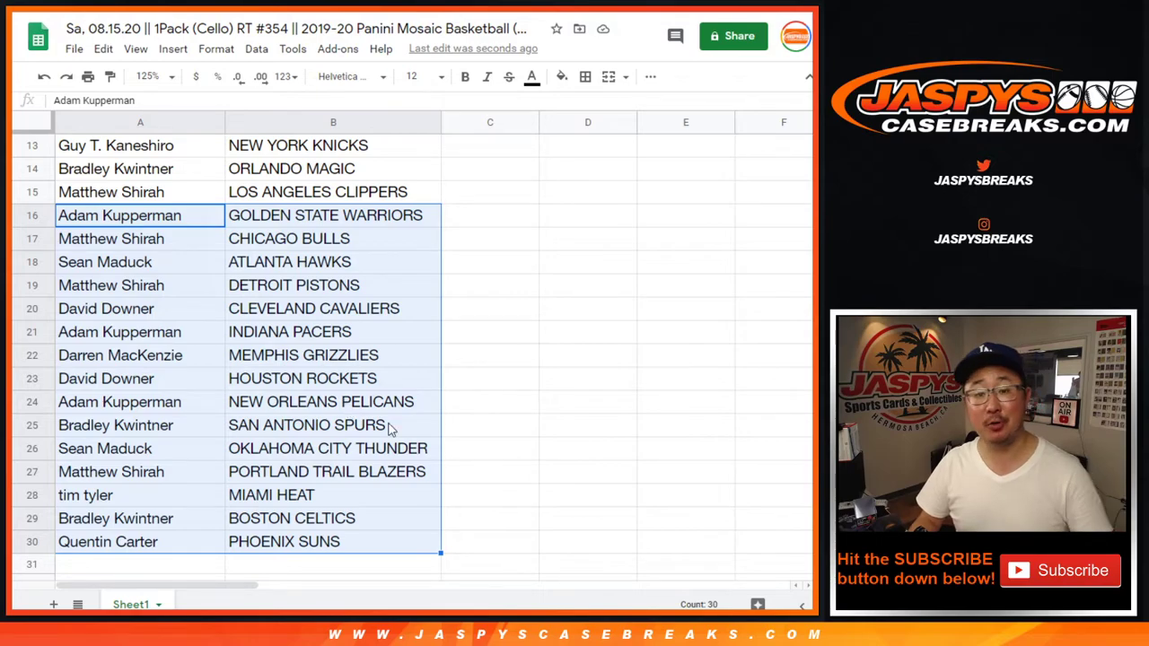
{"action": "scroll", "coordinate": [325, 489], "scroll_direction": "up", "scroll_amount": 4}
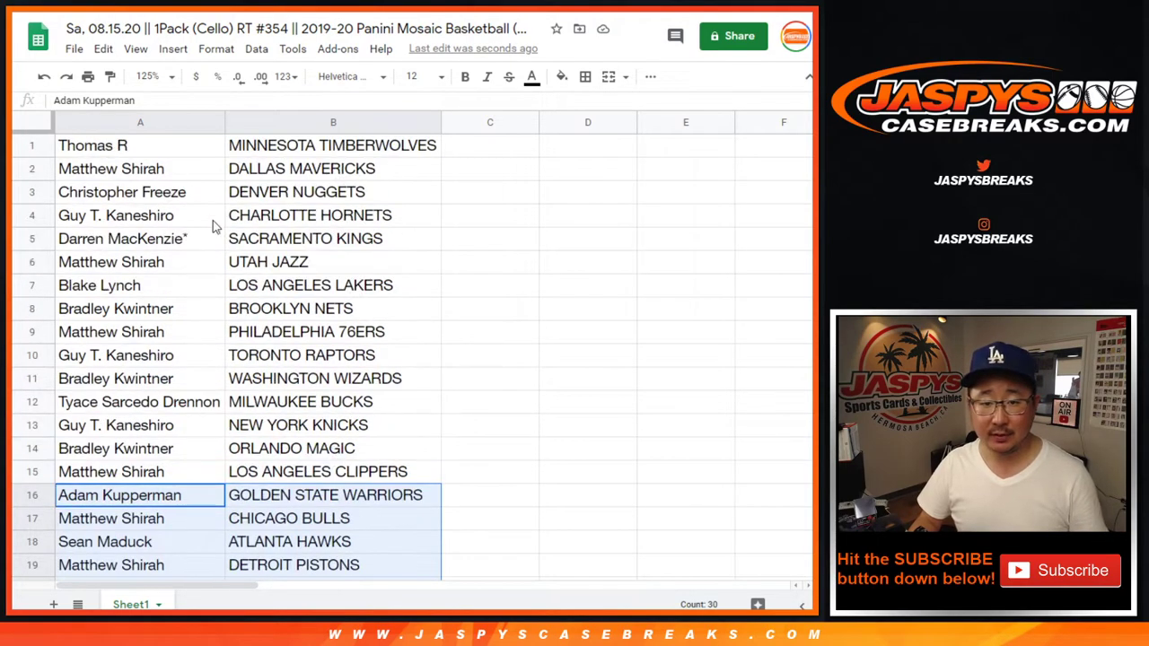
{"action": "left_click", "coordinate": [149, 76]}
Step: Zoom to 80% and sort the sheet A→Z by the team column
{"action": "type", "text": "80"}
{"action": "key", "text": "Return"}
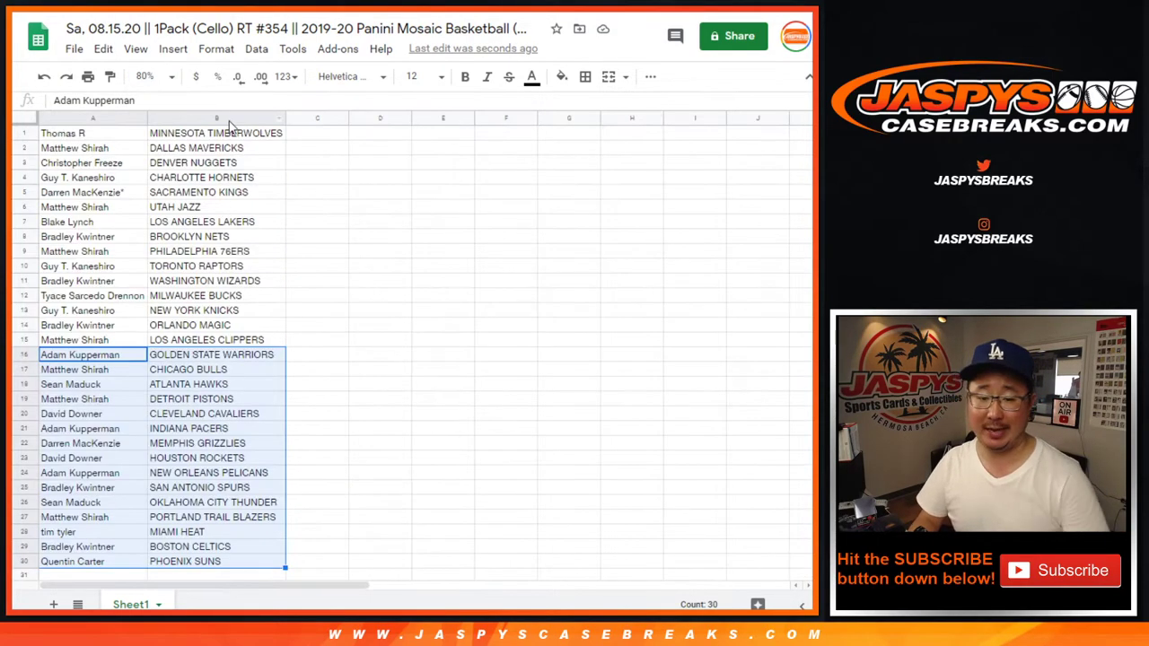
{"action": "left_click", "coordinate": [216, 119]}
{"action": "left_click", "coordinate": [256, 49]}
{"action": "left_click", "coordinate": [296, 77]}
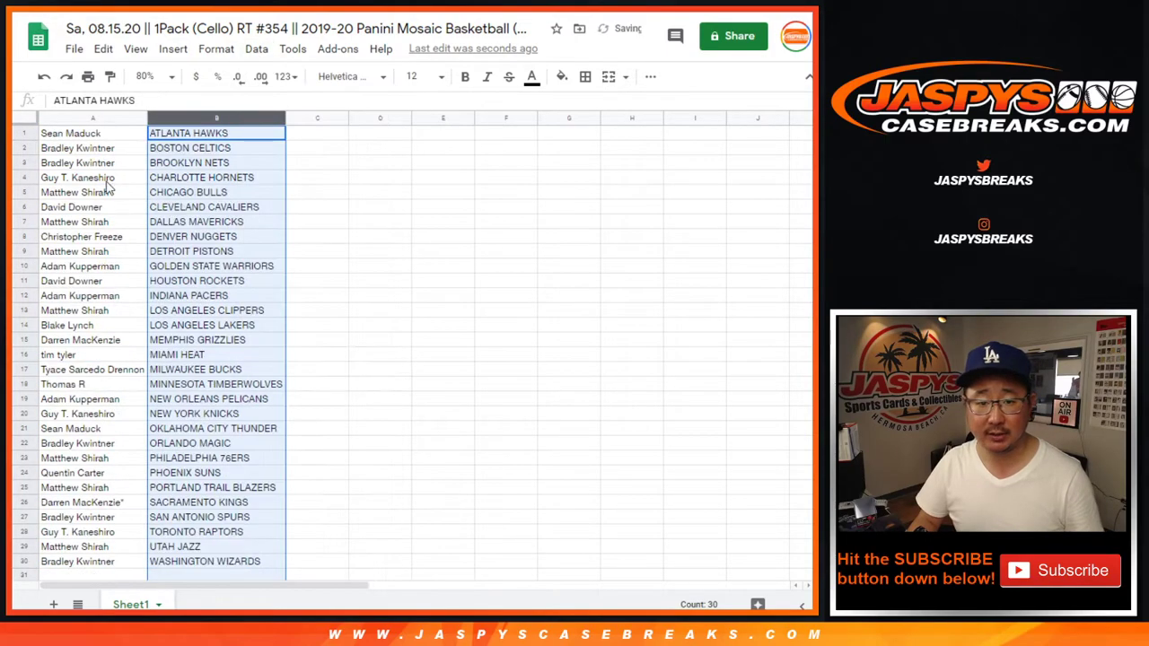
Step: Give columns A and B all borders and centred text
{"action": "left_click", "coordinate": [102, 180], "text": "shift"}
{"action": "left_click", "coordinate": [586, 77]}
{"action": "left_click", "coordinate": [590, 105]}
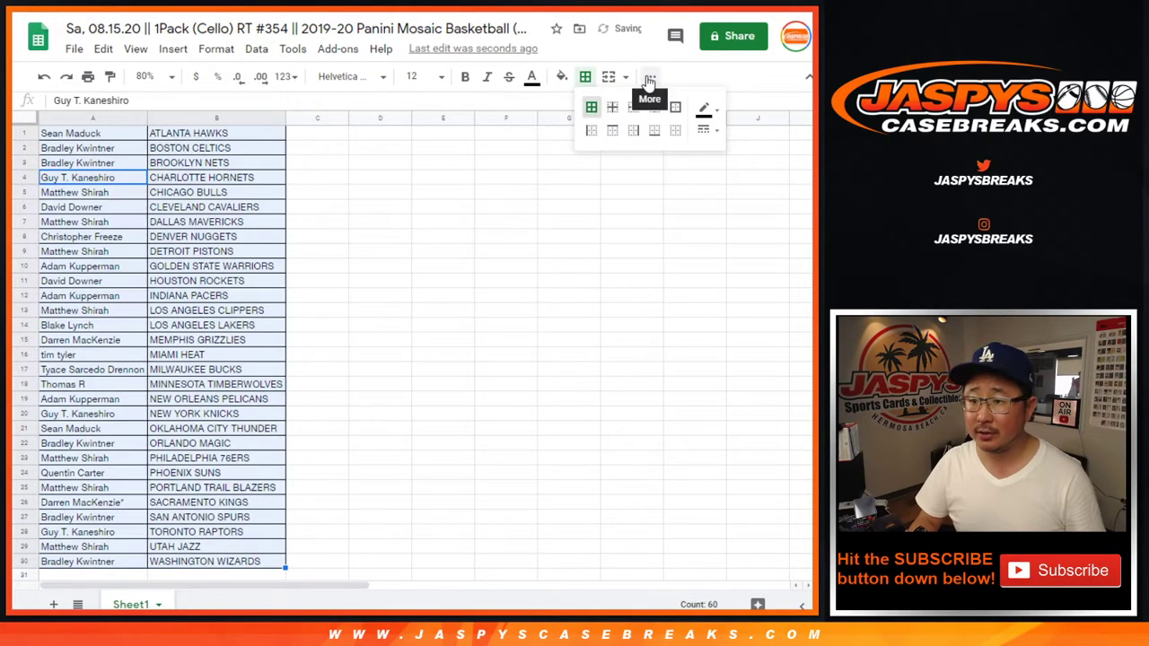
{"action": "left_click", "coordinate": [650, 76]}
{"action": "left_click", "coordinate": [420, 105]}
{"action": "left_click", "coordinate": [434, 131]}
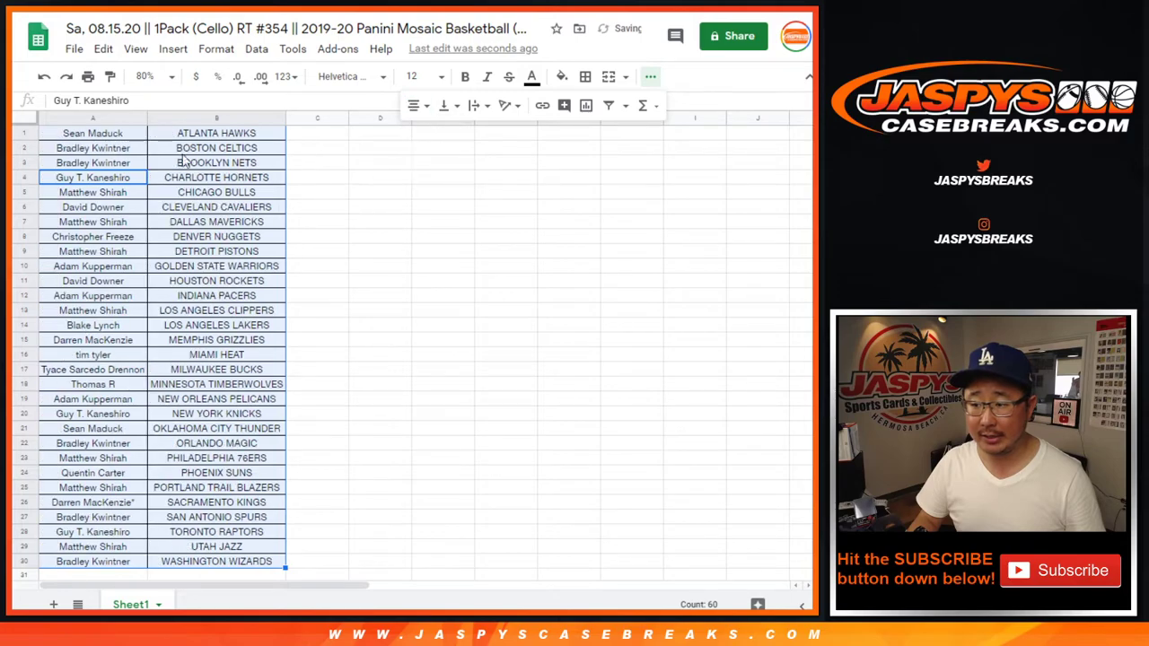
Step: Print the sheet in portrait orientation with the workbook title included
{"action": "left_click", "coordinate": [88, 77]}
{"action": "left_click", "coordinate": [715, 221]}
{"action": "left_click", "coordinate": [684, 417]}
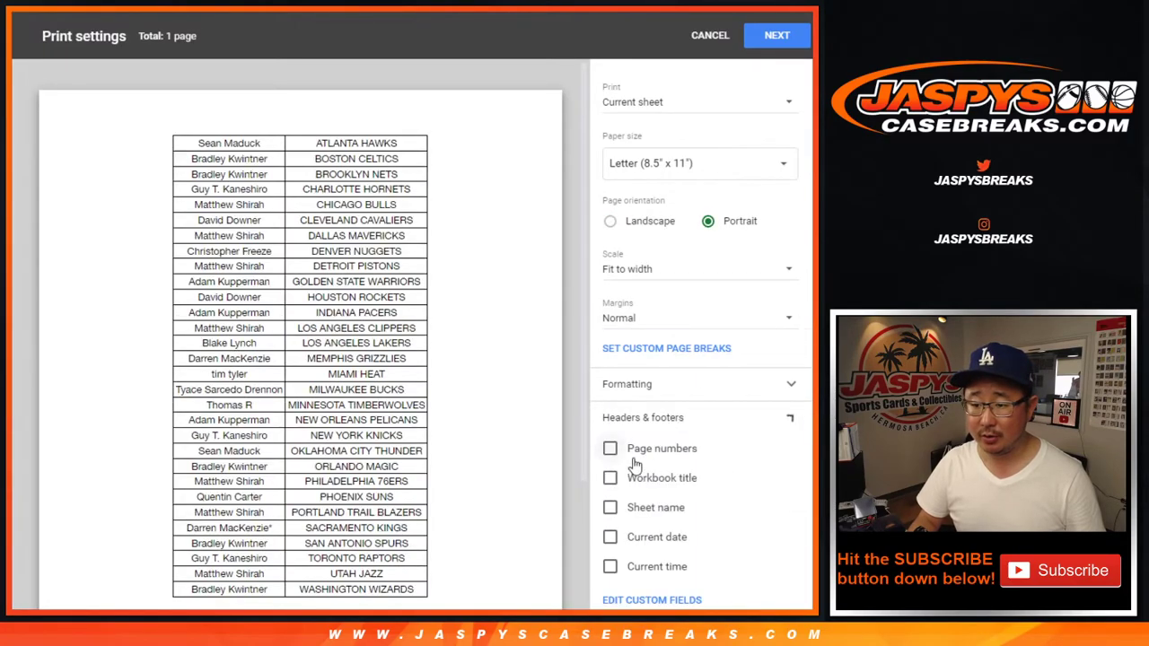
{"action": "left_click", "coordinate": [610, 477]}
{"action": "left_click", "coordinate": [777, 35]}
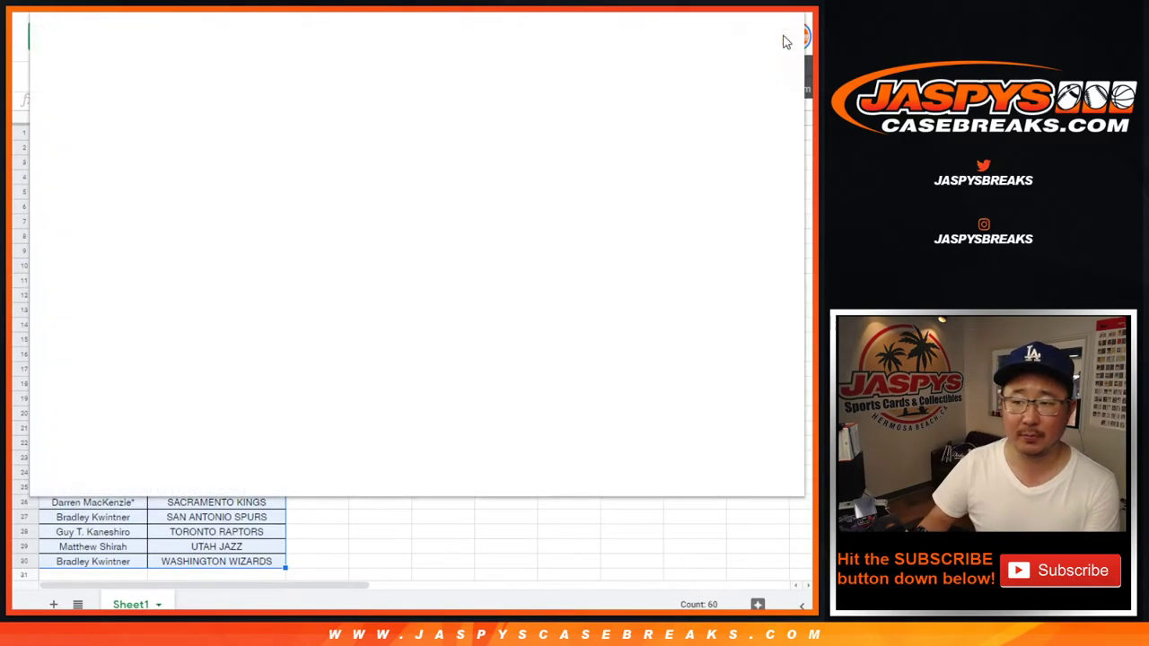
Step: Close the print dialog, then copy the 30 names from column A
{"action": "key", "text": "Escape"}
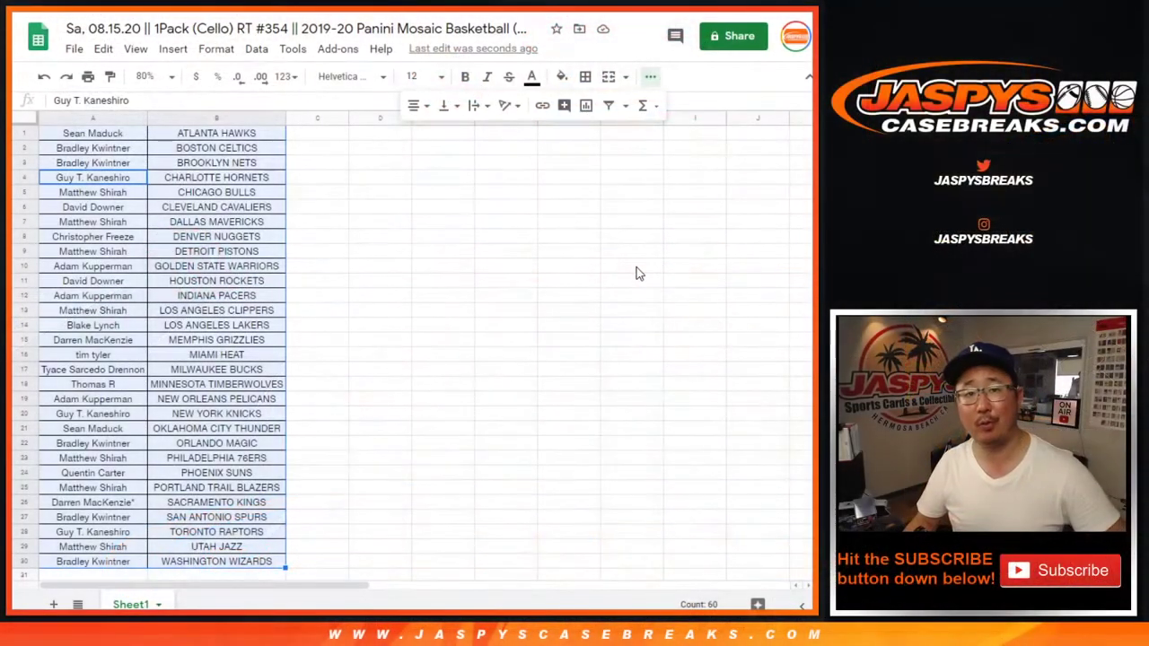
{"action": "left_click", "coordinate": [117, 137]}
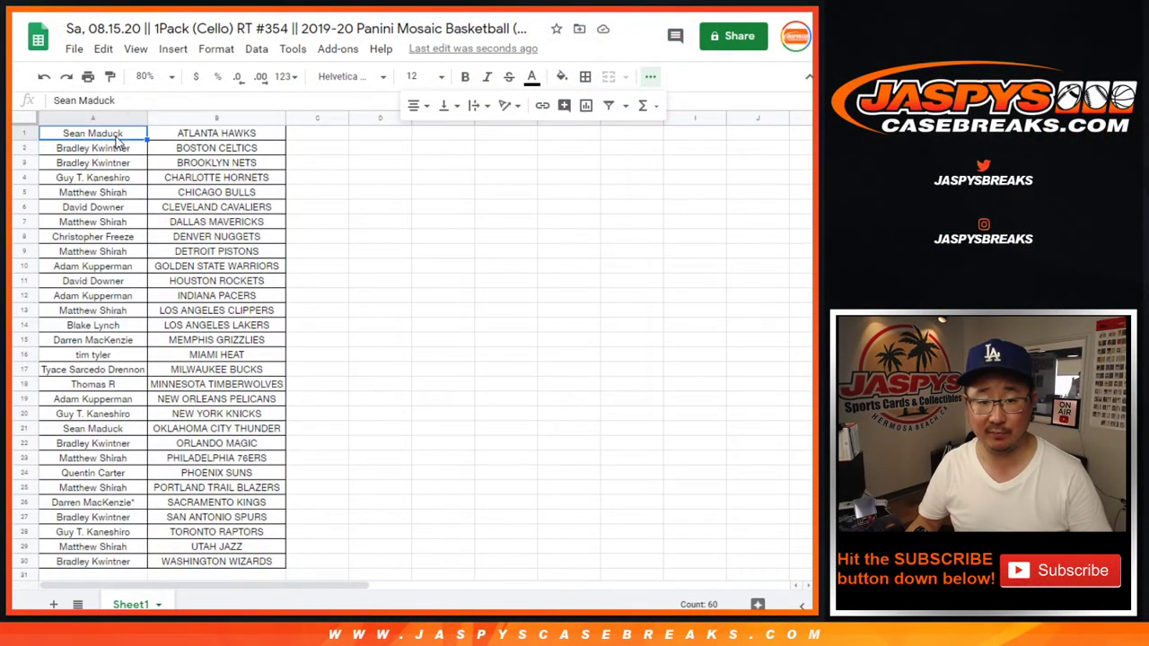
{"action": "key", "text": "ctrl+shift+Down"}
{"action": "key", "text": "ctrl+c"}
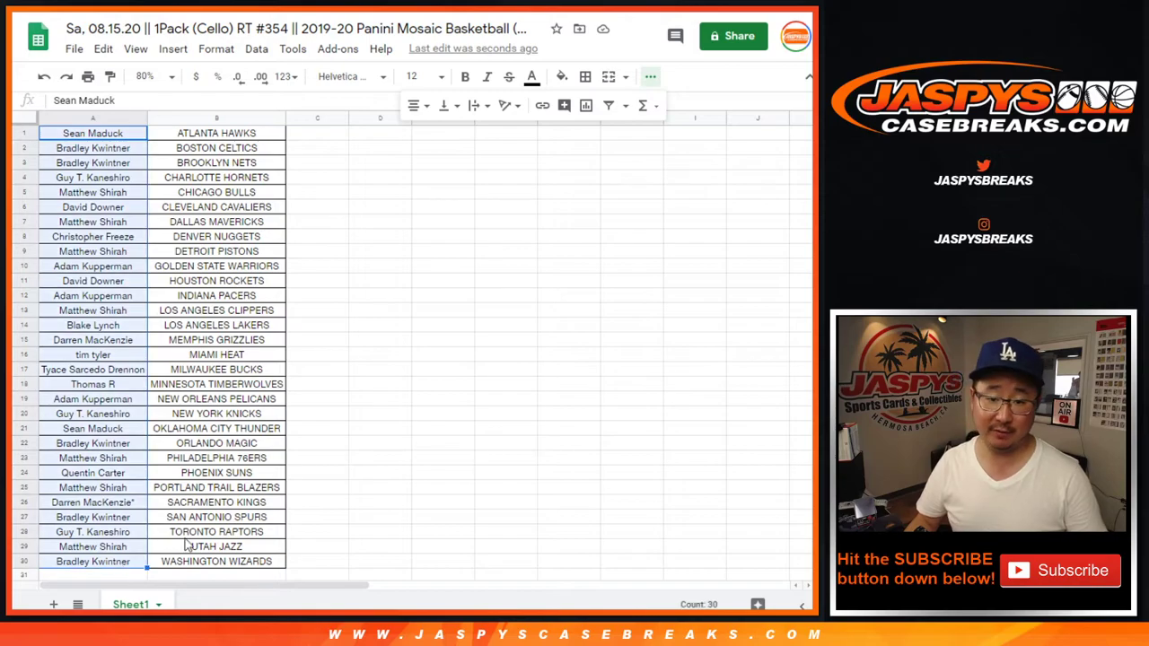
{"action": "key", "text": "ctrl+Tab"}
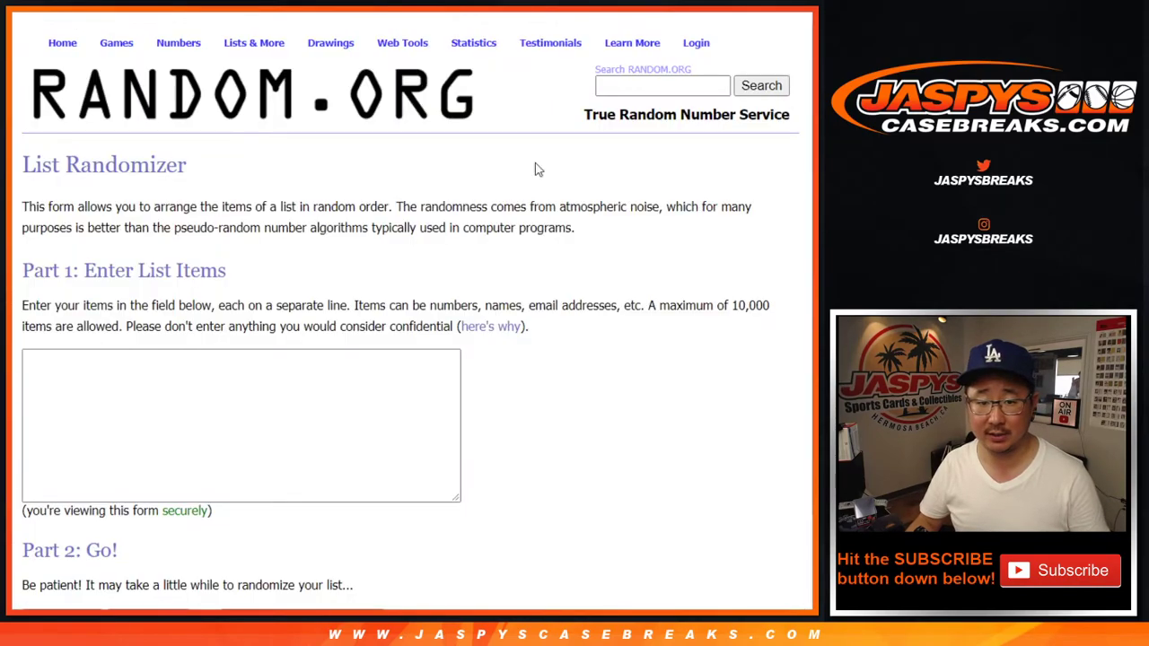
Step: Paste the 30 names into the List Randomizer and roll two dice, getting 6 and 2
{"action": "left_click", "coordinate": [311, 403]}
{"action": "key", "text": "ctrl+v"}
{"action": "scroll", "coordinate": [331, 434], "scroll_direction": "up", "scroll_amount": 5}
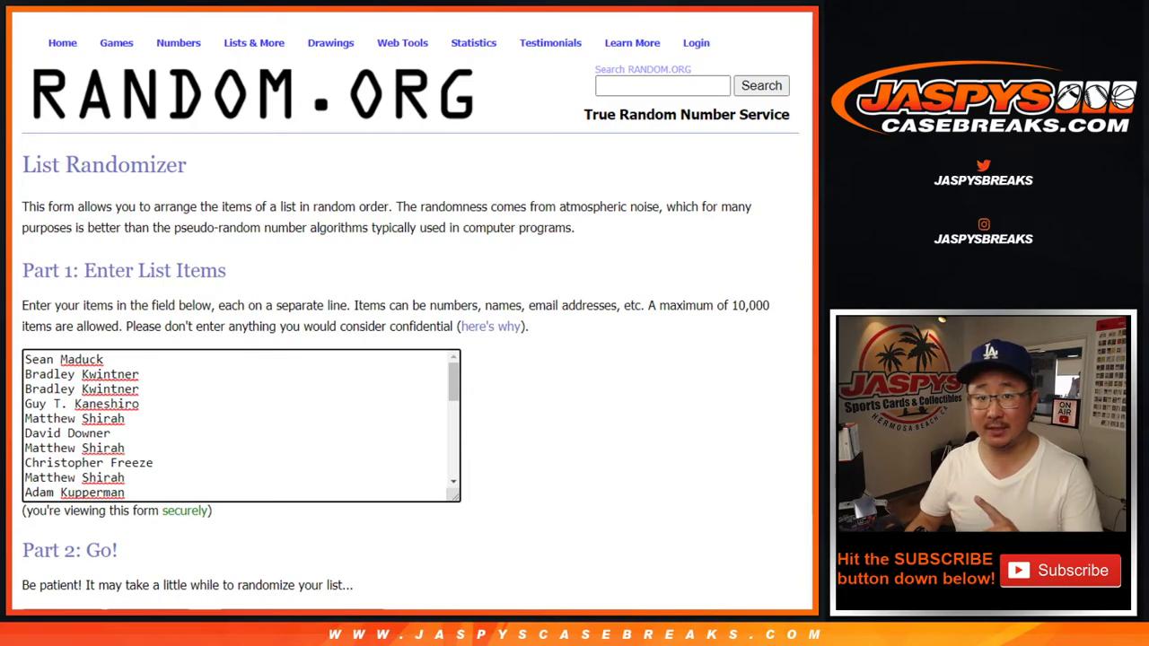
{"action": "key", "text": "ctrl+Tab"}
{"action": "key", "text": "ctrl+Tab"}
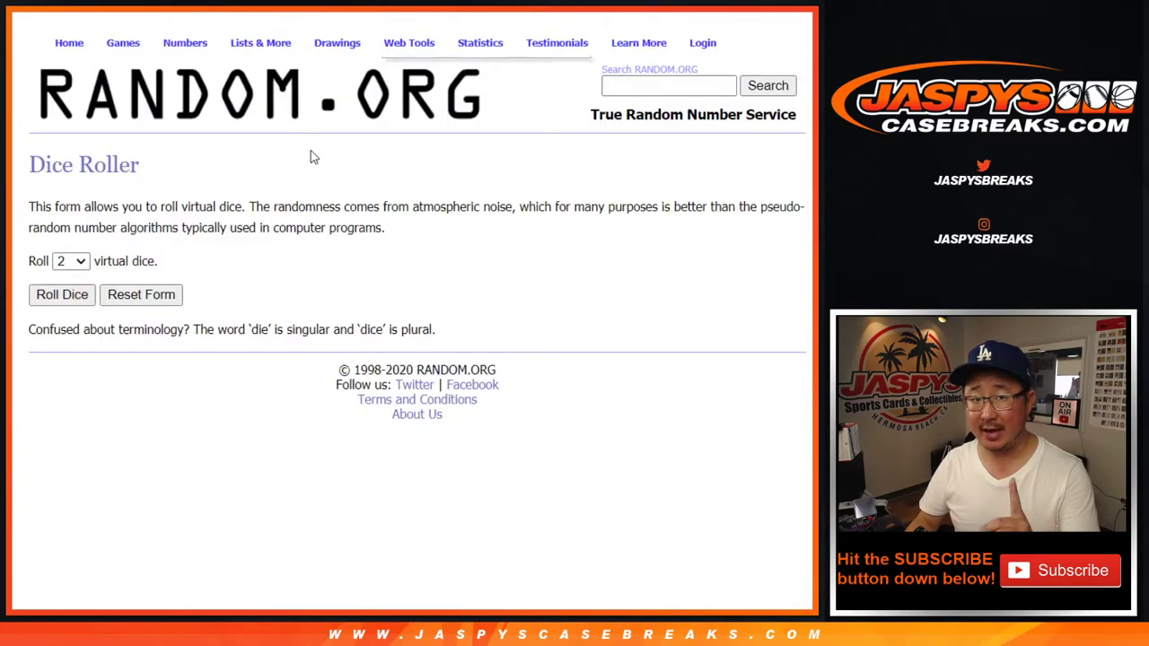
{"action": "left_click", "coordinate": [54, 295]}
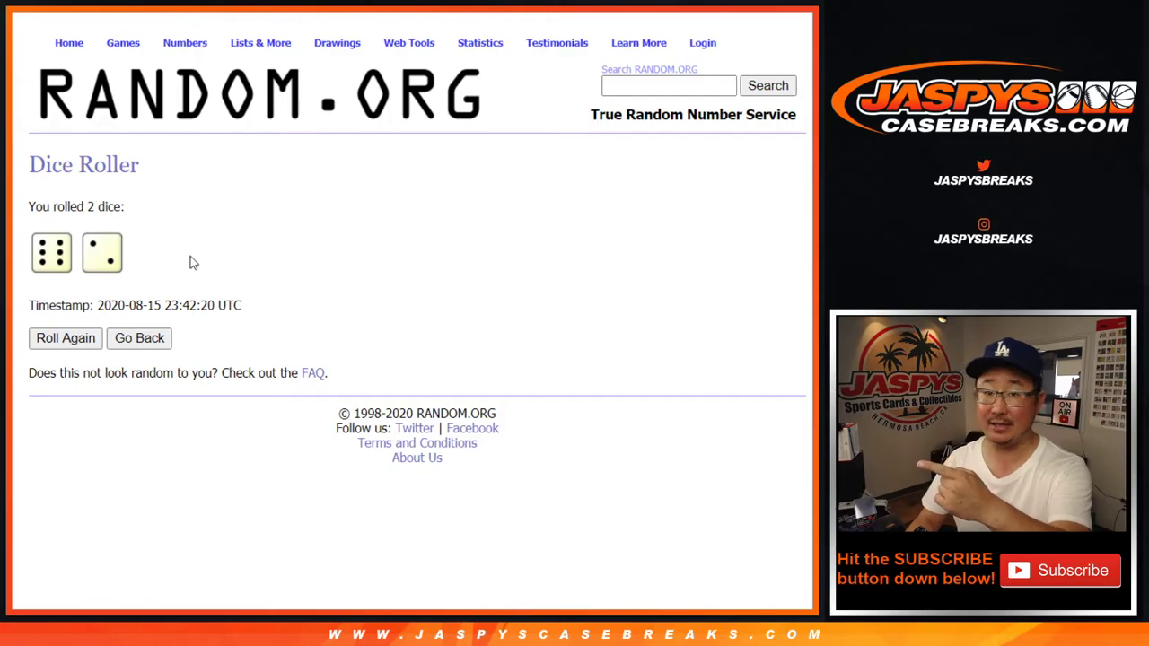
{"action": "key", "text": "ctrl+Tab"}
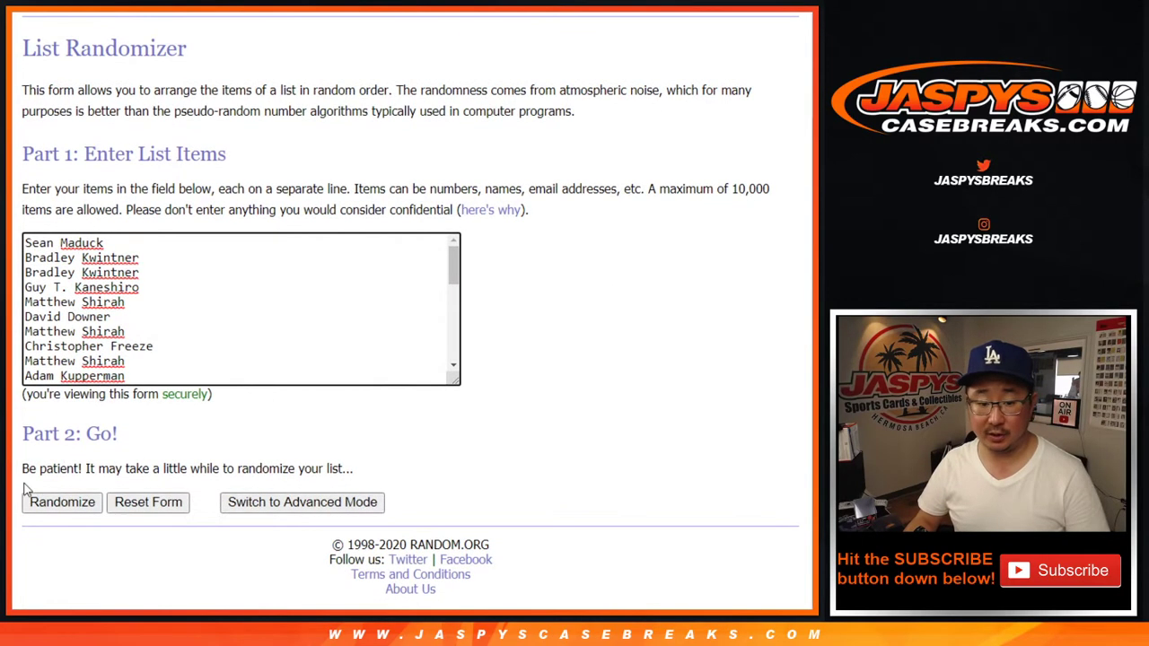
Step: Randomize the 30-name list eight times to match the dice total
{"action": "left_click", "coordinate": [51, 502]}
{"action": "scroll", "coordinate": [49, 505], "scroll_direction": "down", "scroll_amount": 5}
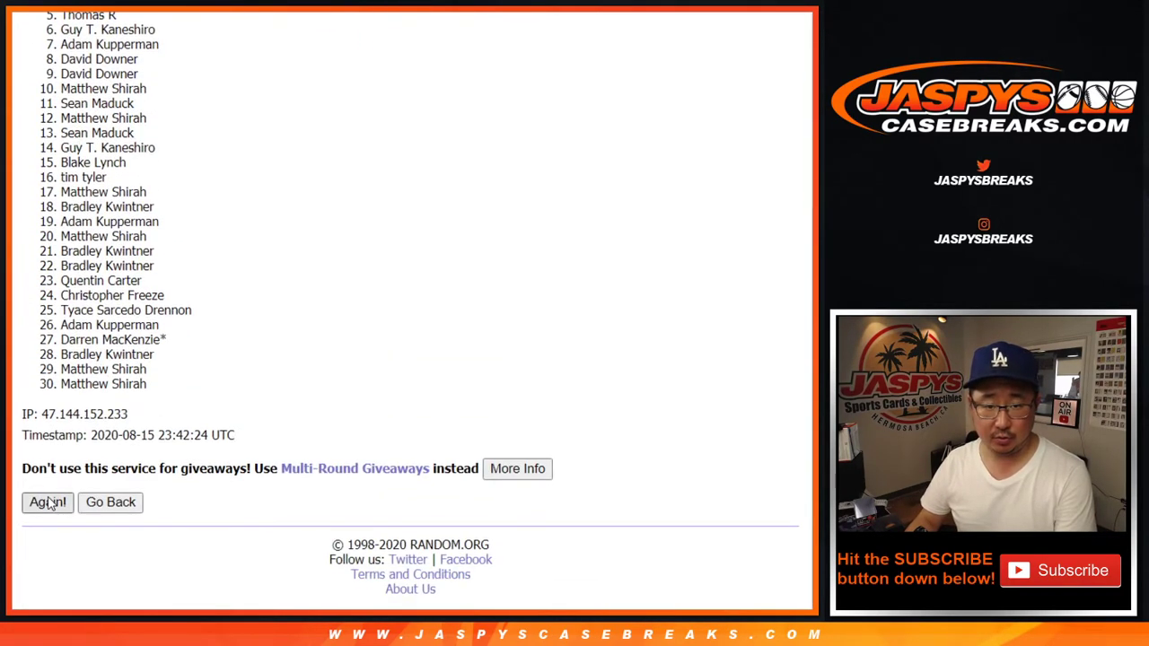
{"action": "left_click", "coordinate": [48, 503]}
{"action": "left_click", "coordinate": [48, 502]}
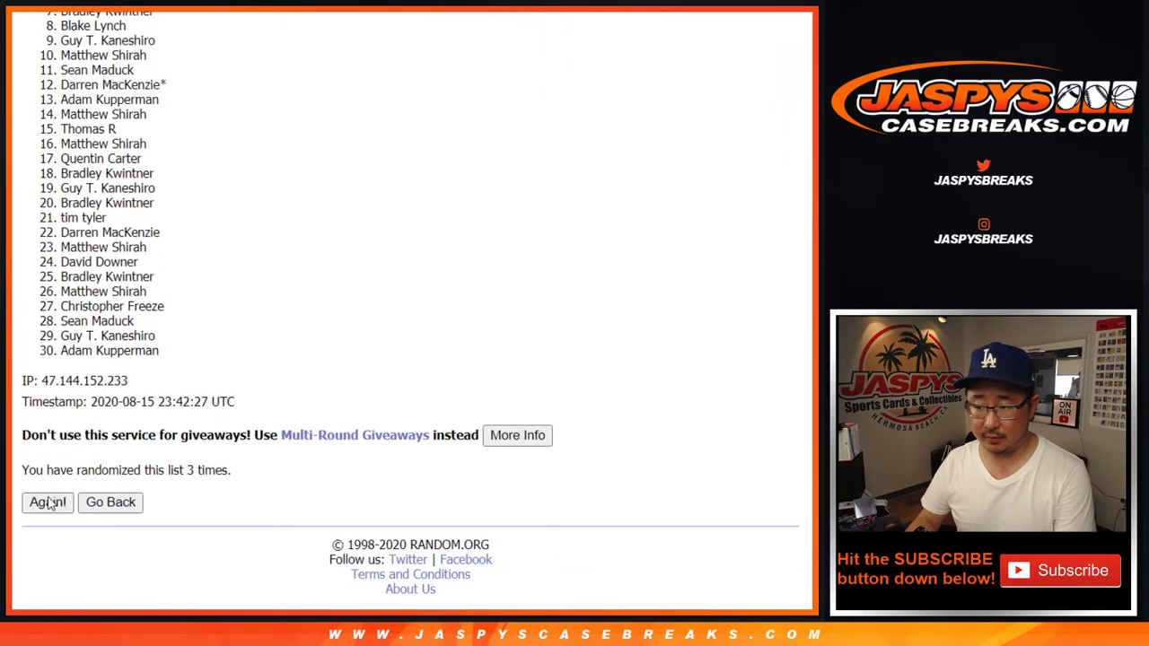
{"action": "left_click", "coordinate": [48, 502]}
{"action": "left_click", "coordinate": [48, 503]}
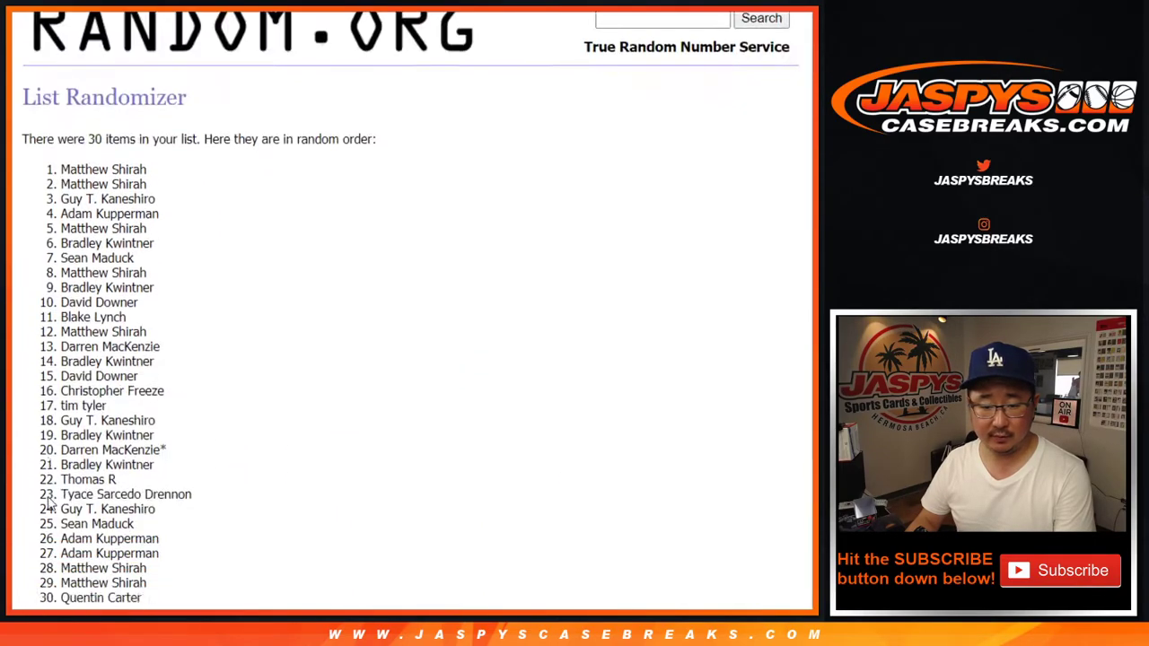
{"action": "left_click", "coordinate": [49, 504]}
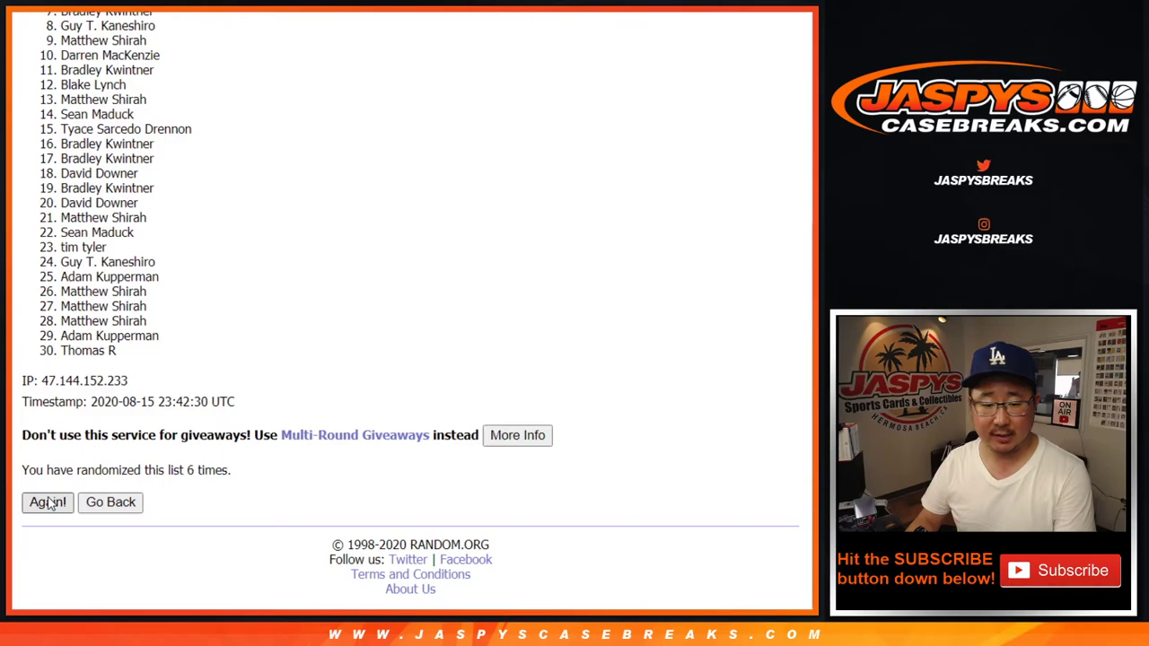
{"action": "left_click", "coordinate": [48, 503]}
{"action": "key", "text": "Return"}
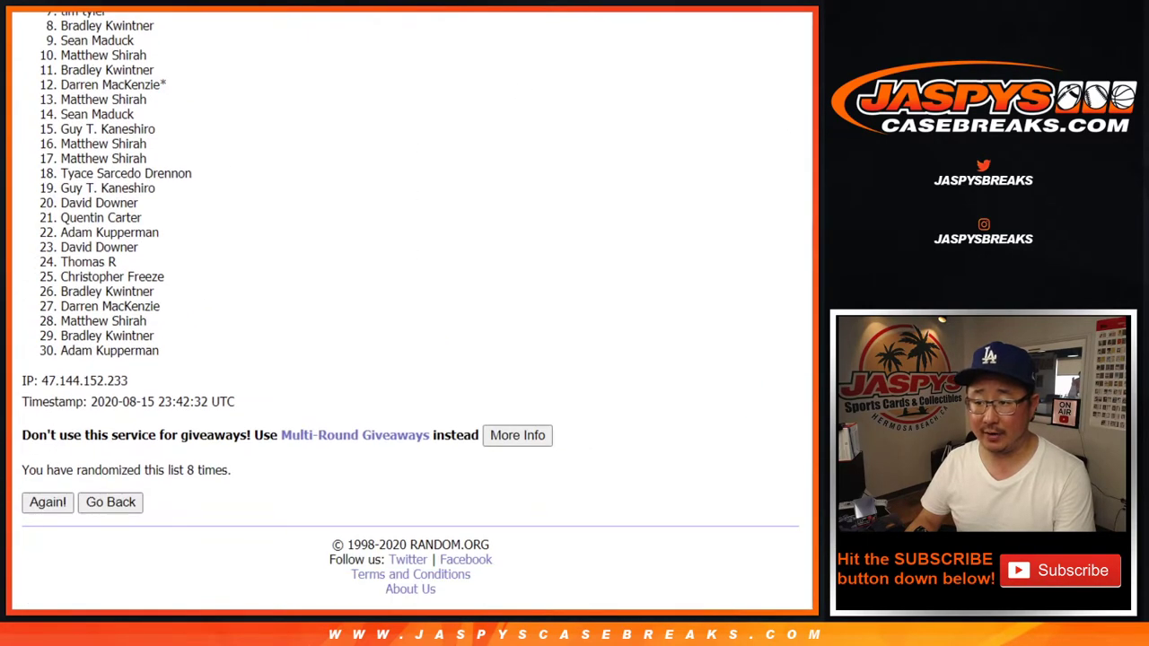
Step: Highlight the top five names of the final shuffled order
{"action": "scroll", "coordinate": [410, 309], "scroll_direction": "up", "scroll_amount": 1}
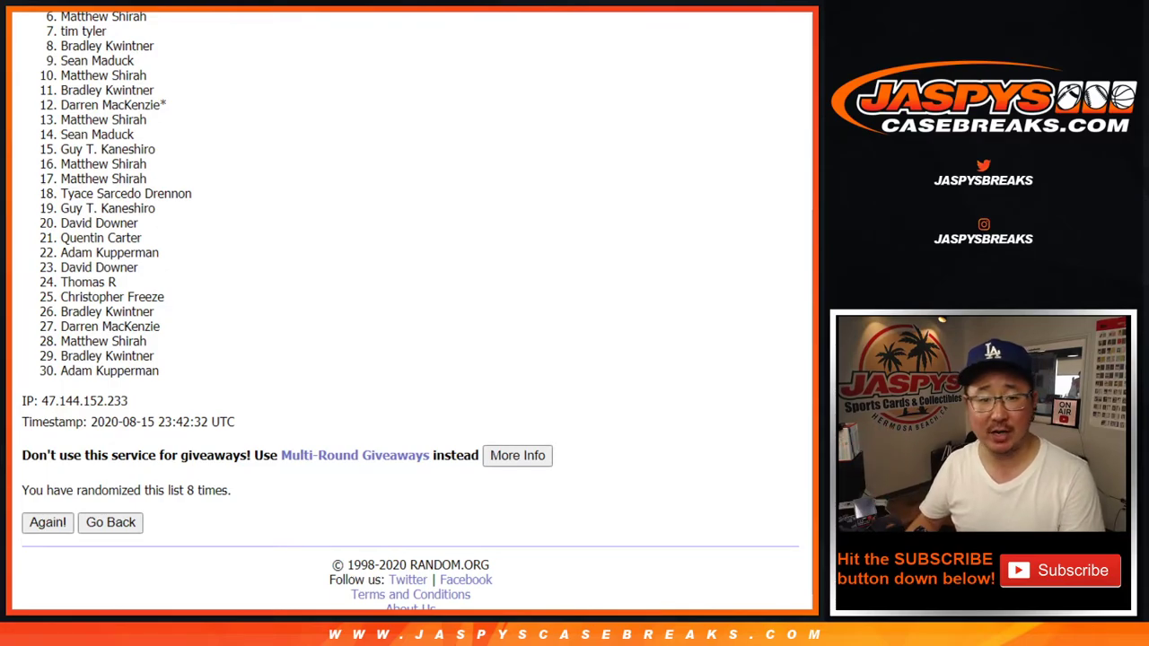
{"action": "scroll", "coordinate": [410, 311], "scroll_direction": "up", "scroll_amount": 2}
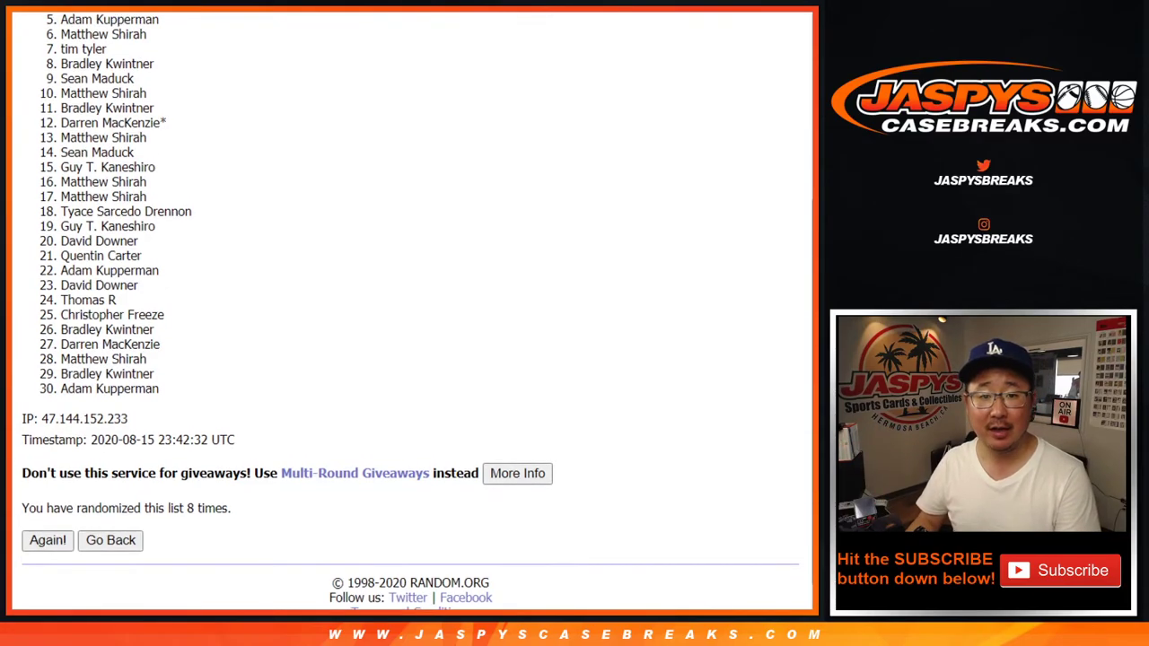
{"action": "scroll", "coordinate": [161, 92], "scroll_direction": "up", "scroll_amount": 2}
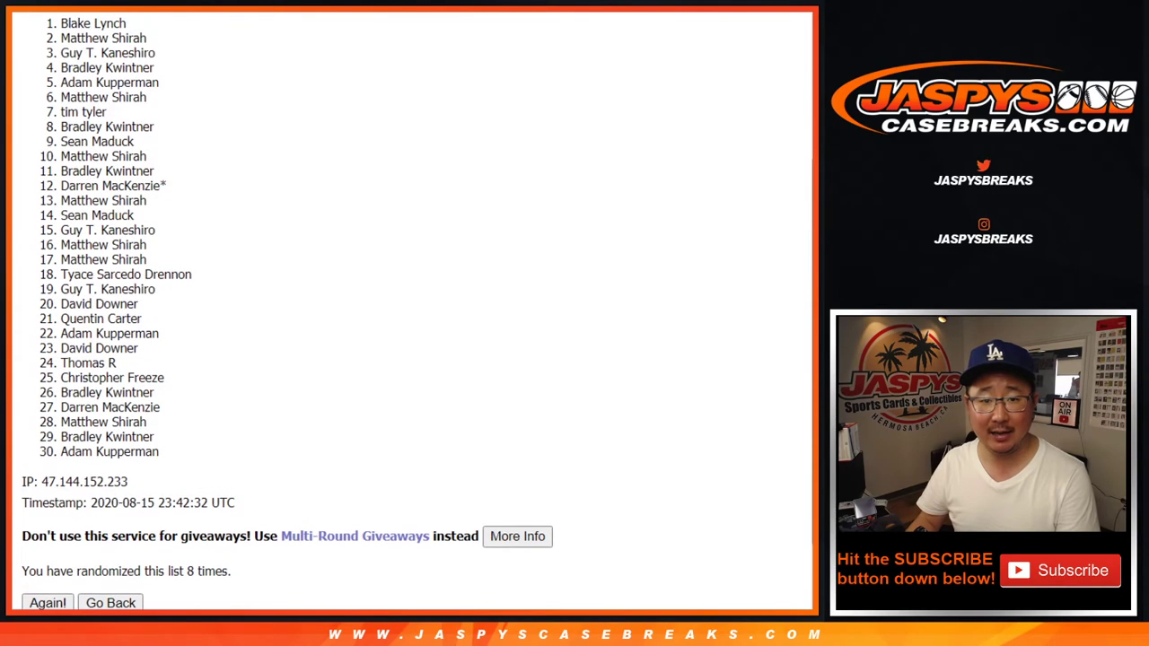
{"action": "left_click_drag", "start_coordinate": [61, 24], "coordinate": [163, 89]}
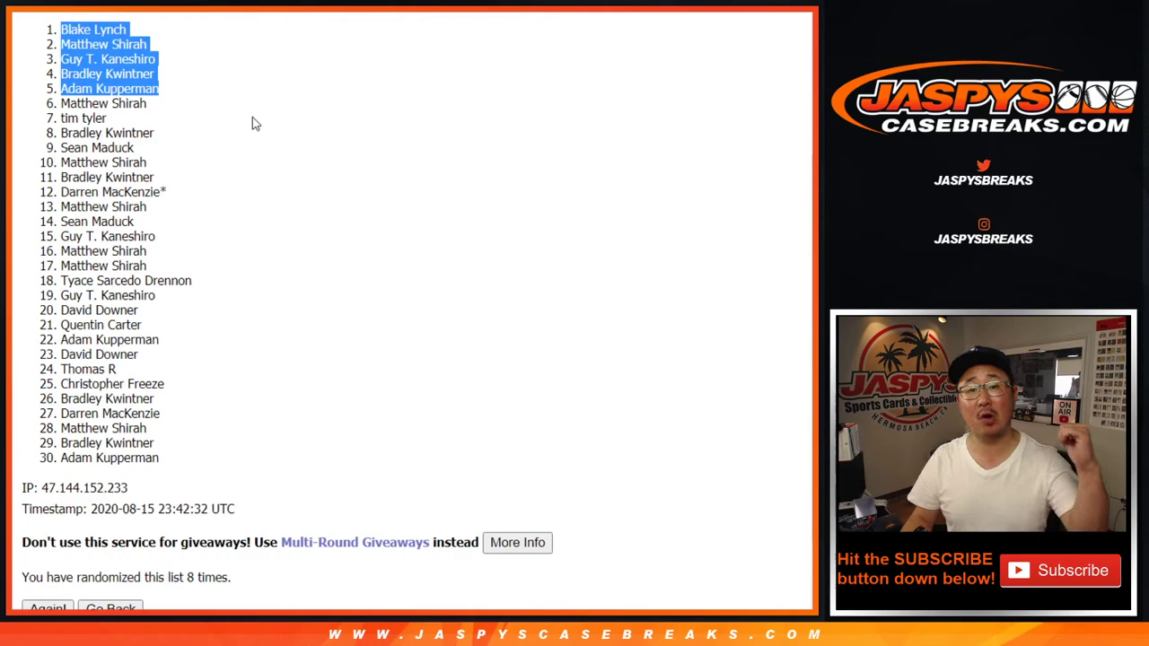